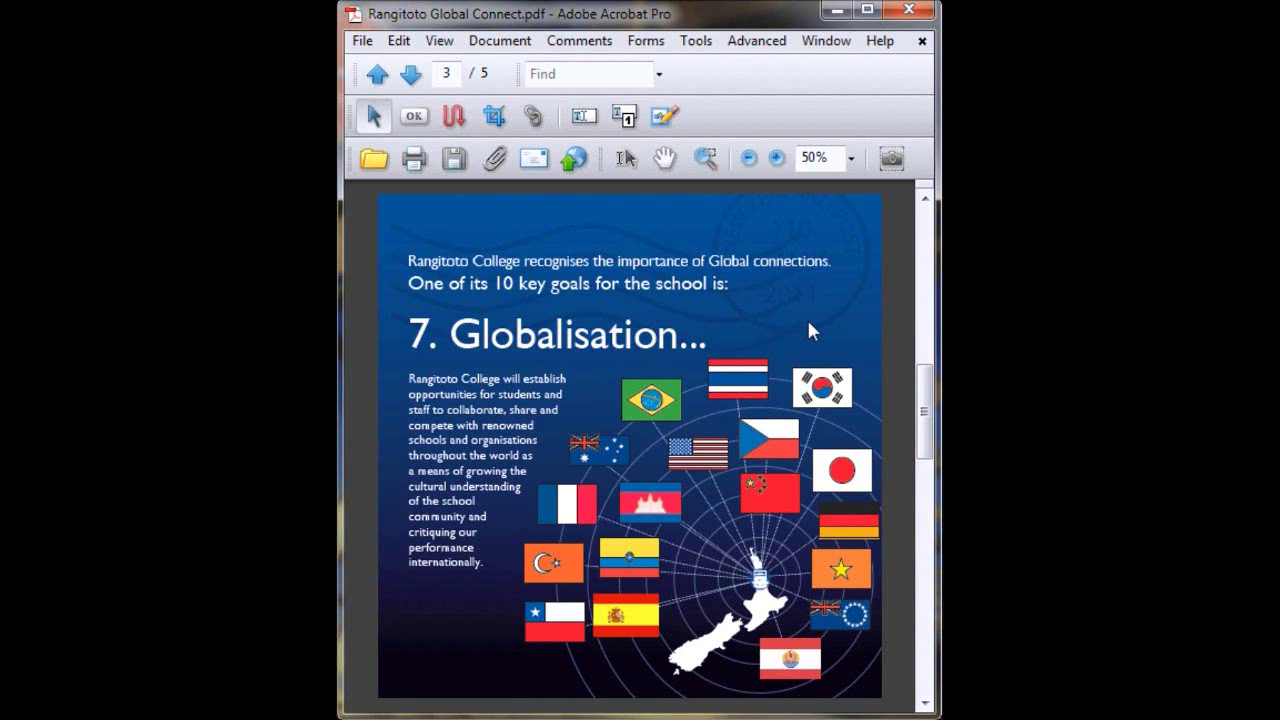
Activate the Multimedia Sound Tool from the Tools menu.
left_click(757, 40)
mouse_move(707, 45)
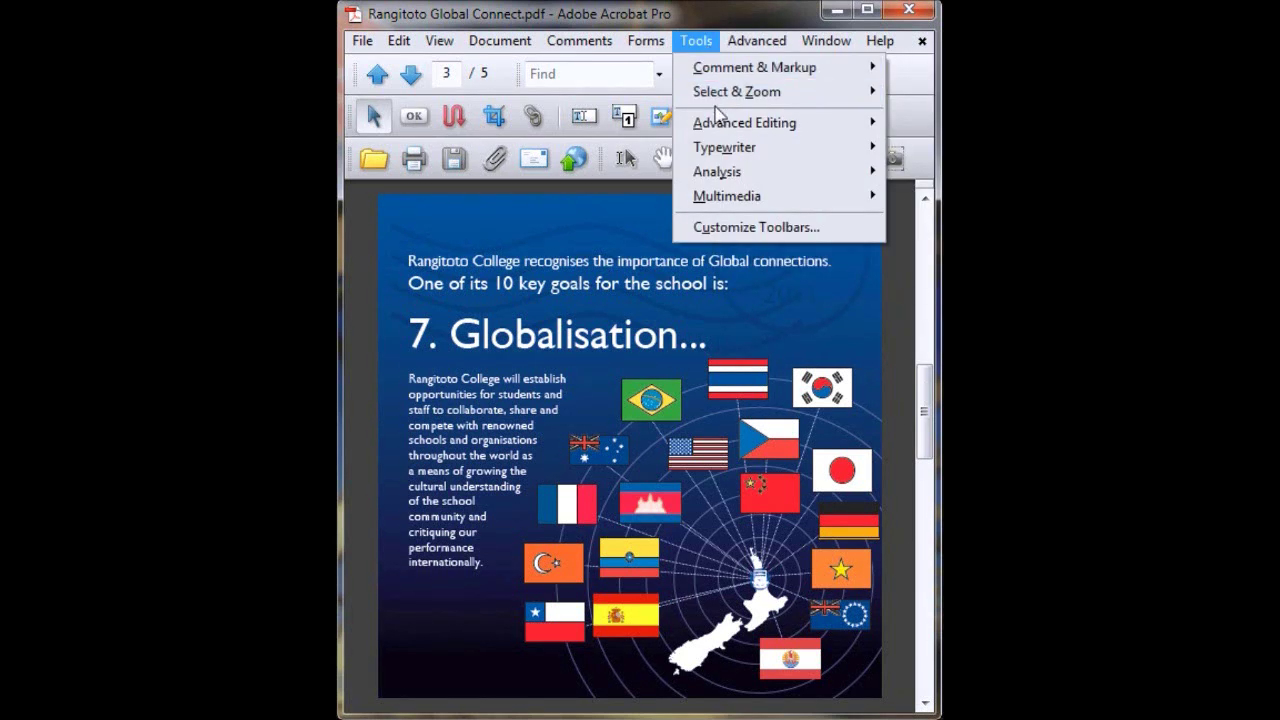
mouse_move(716, 124)
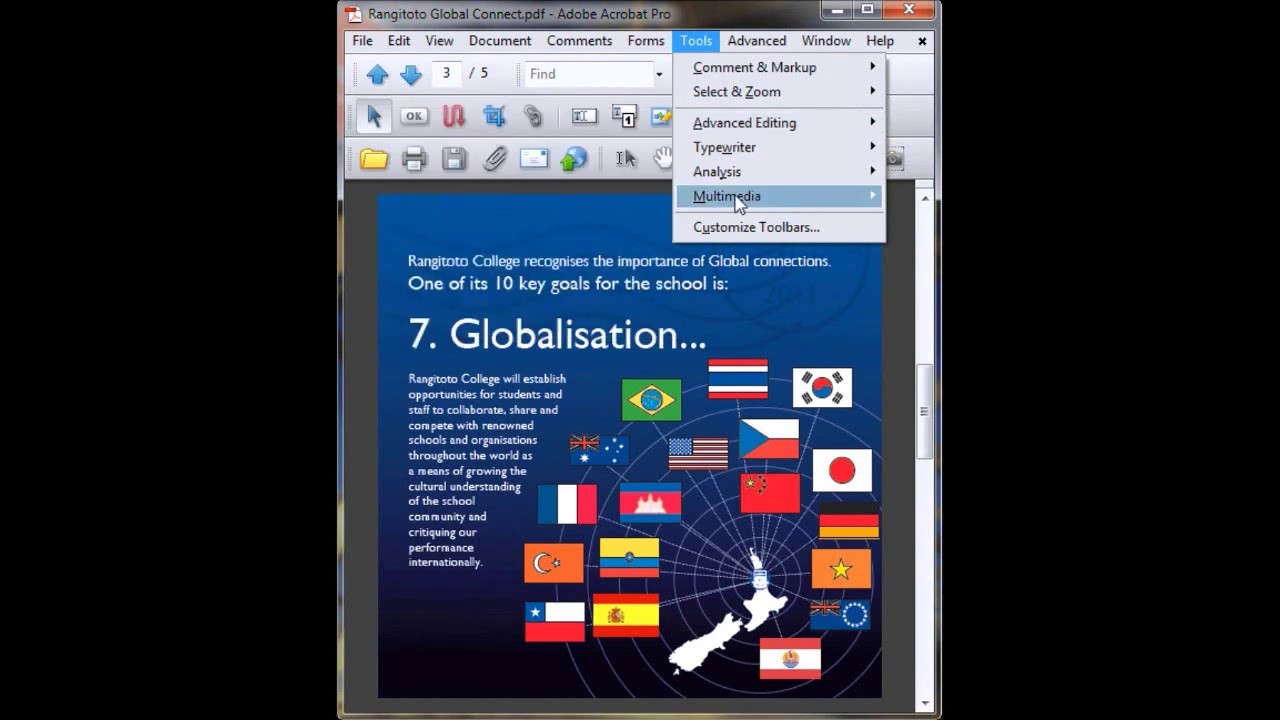
mouse_move(738, 203)
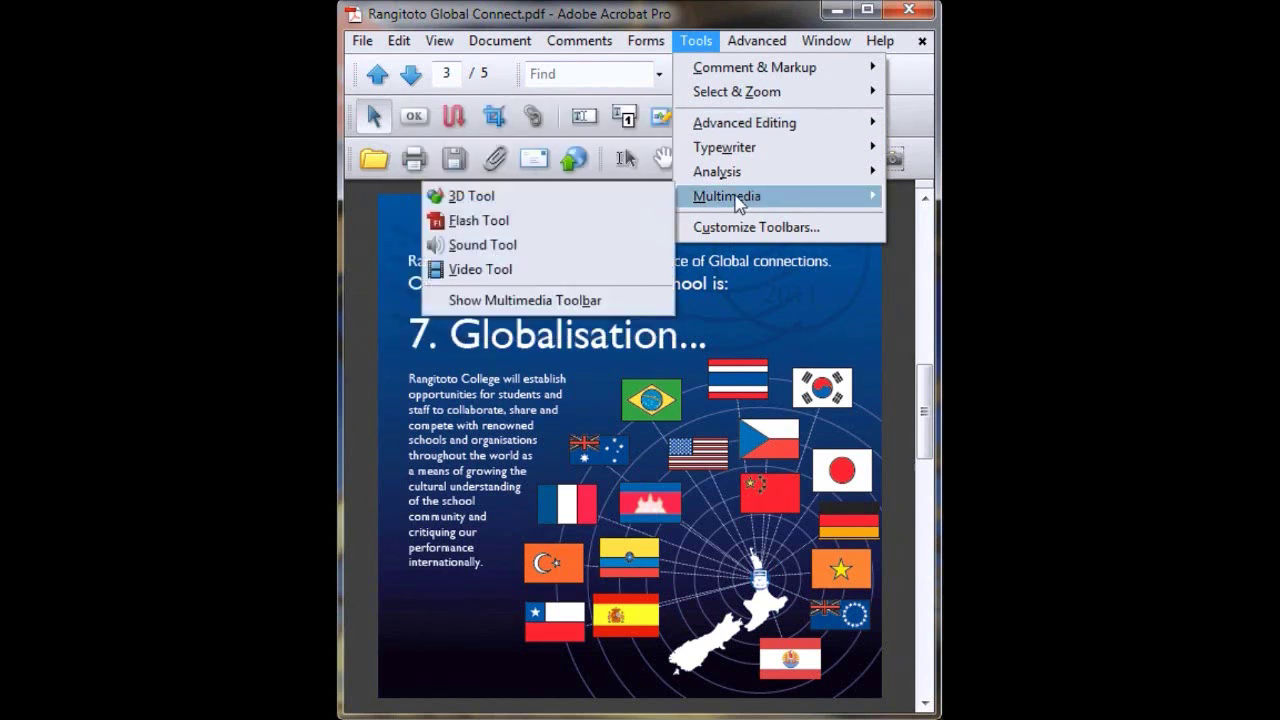
left_click(596, 242)
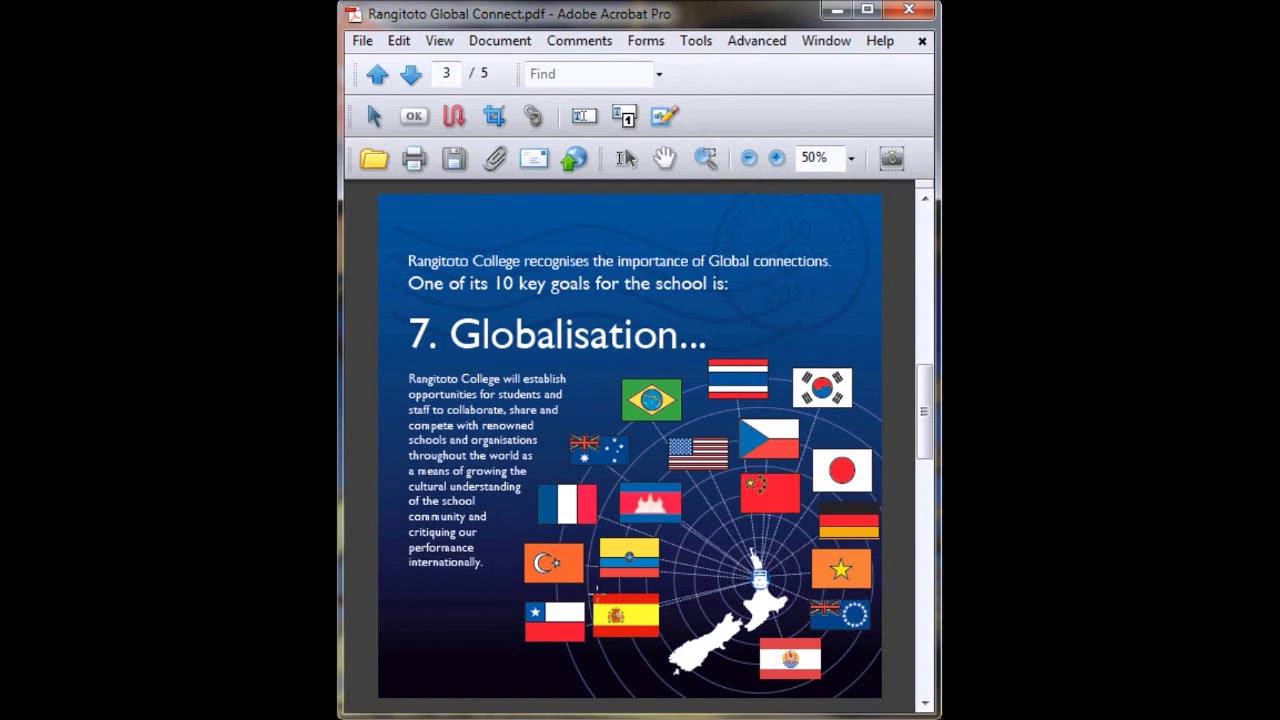
Draw a sound area over the Spanish flag and choose TOTAL SPANISH GUITAR bfPROMO 01.wav from the Links folder.
left_click_drag(592, 594, 660, 653)
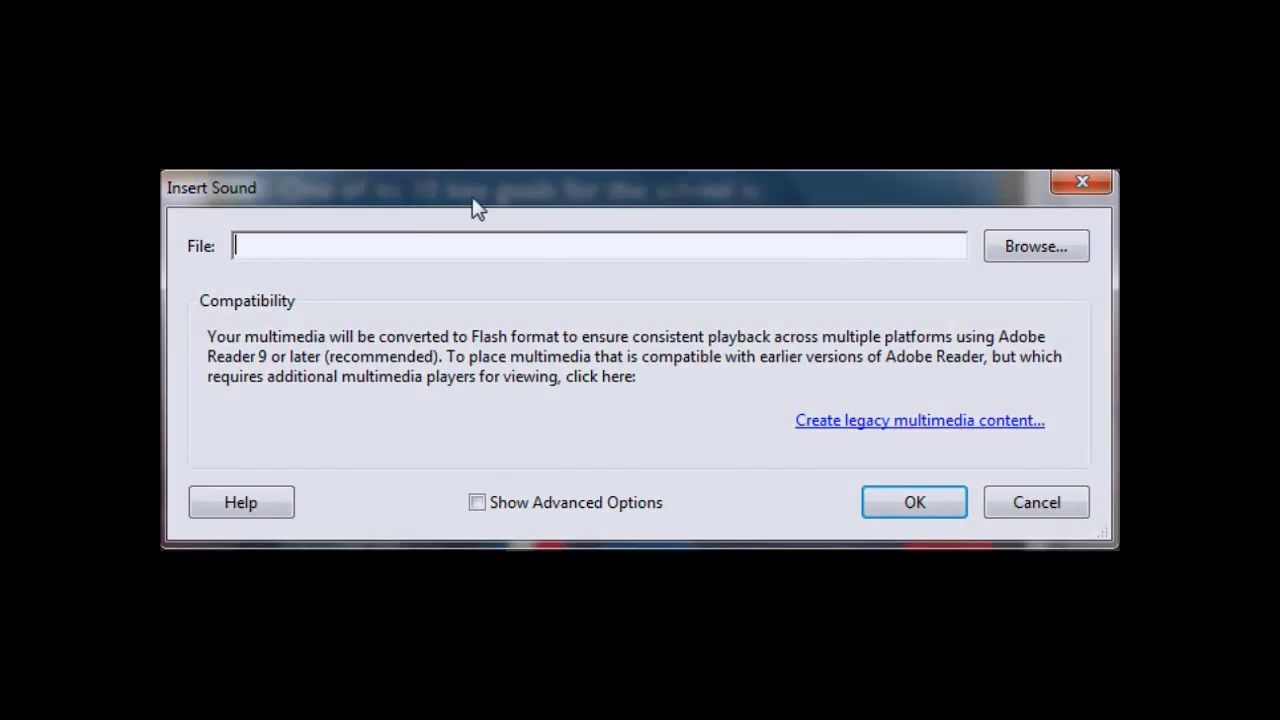
left_click(1066, 250)
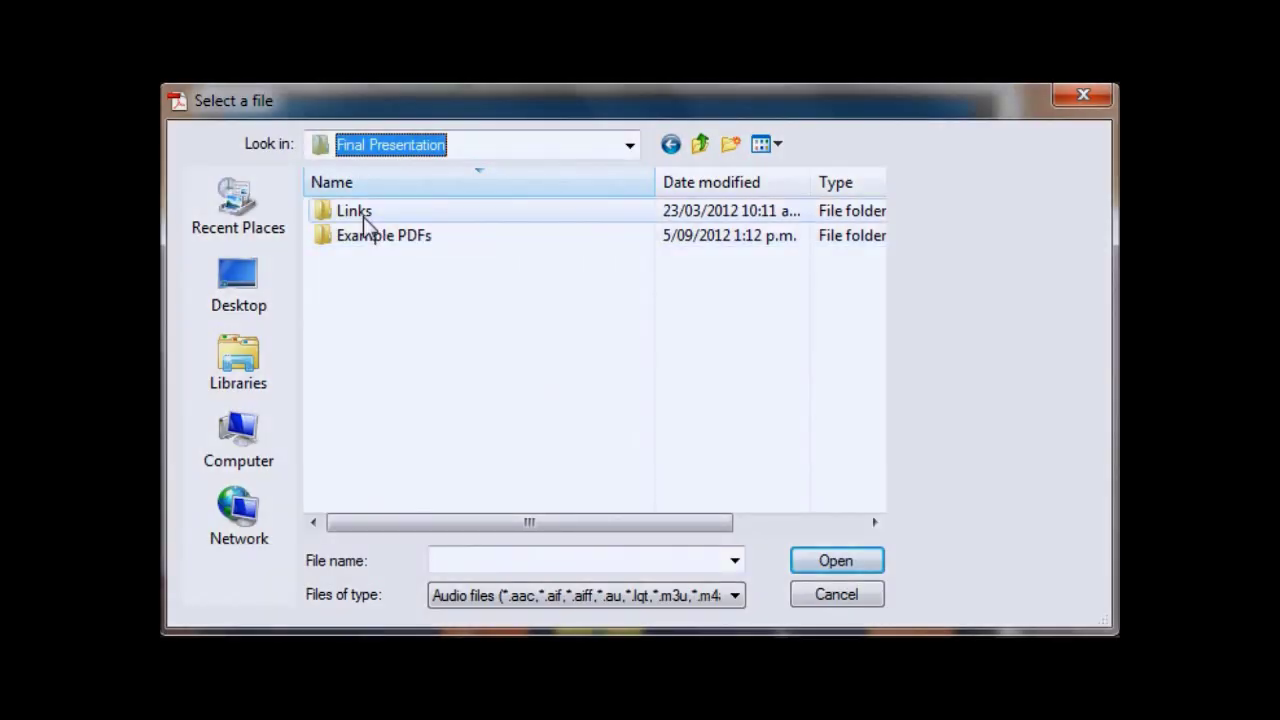
double_click(355, 215)
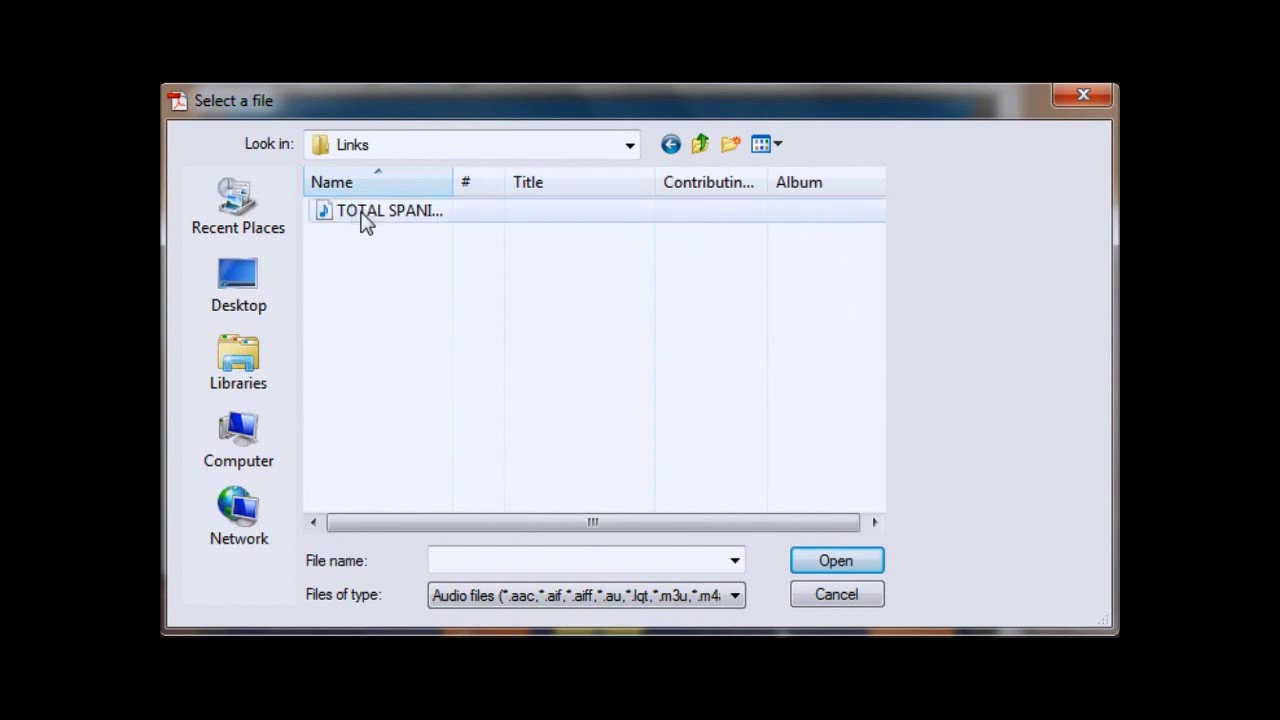
left_click(366, 222)
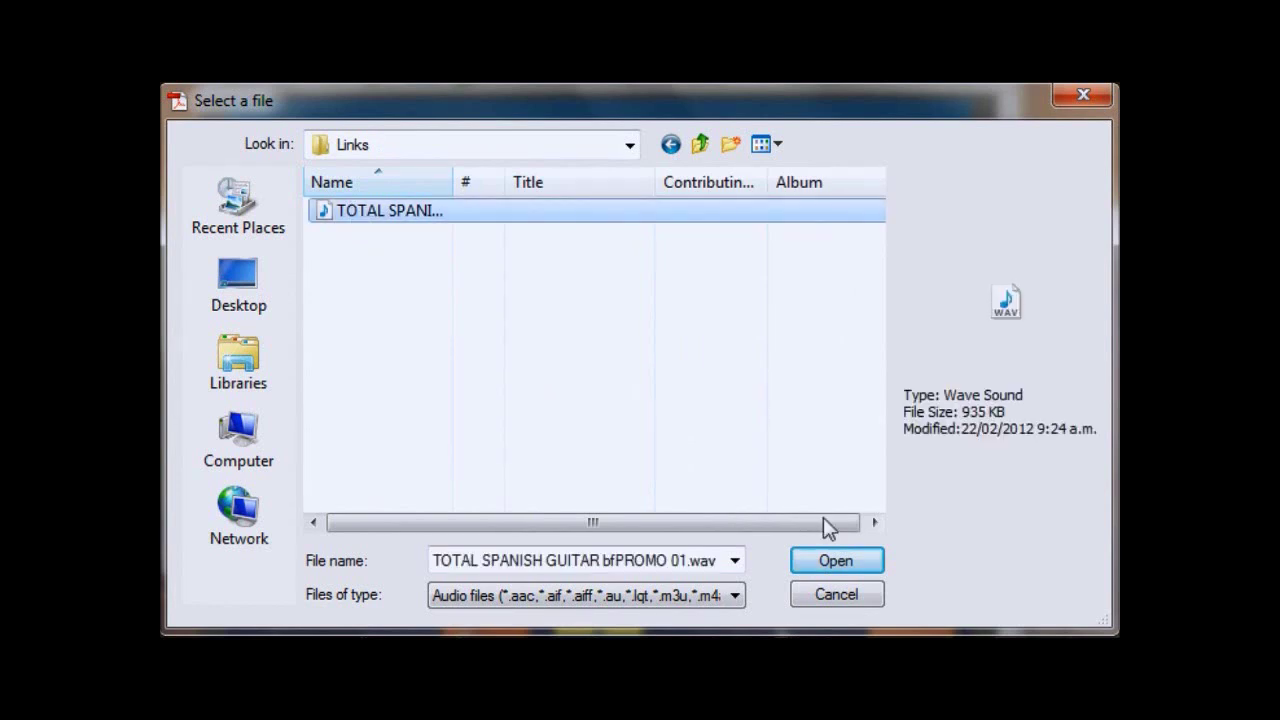
left_click(845, 553)
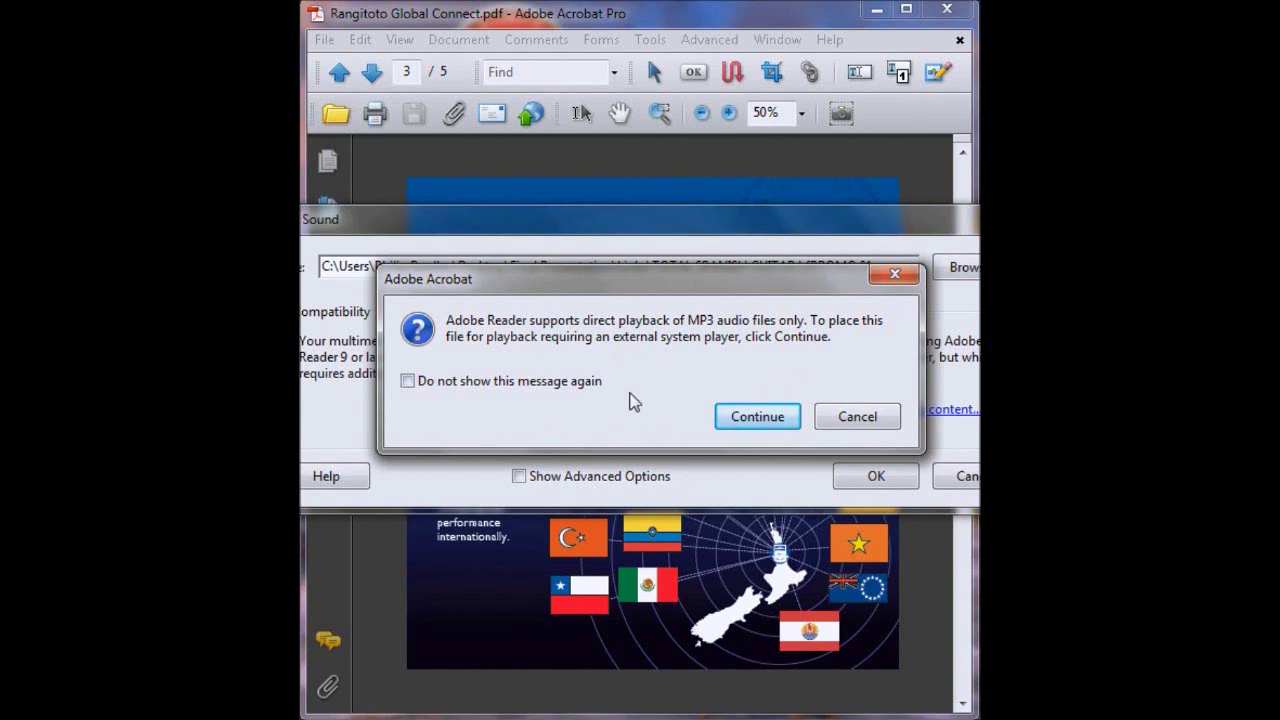
Accept the MP3 playback warning and embed the WAV in the document.
left_click(755, 416)
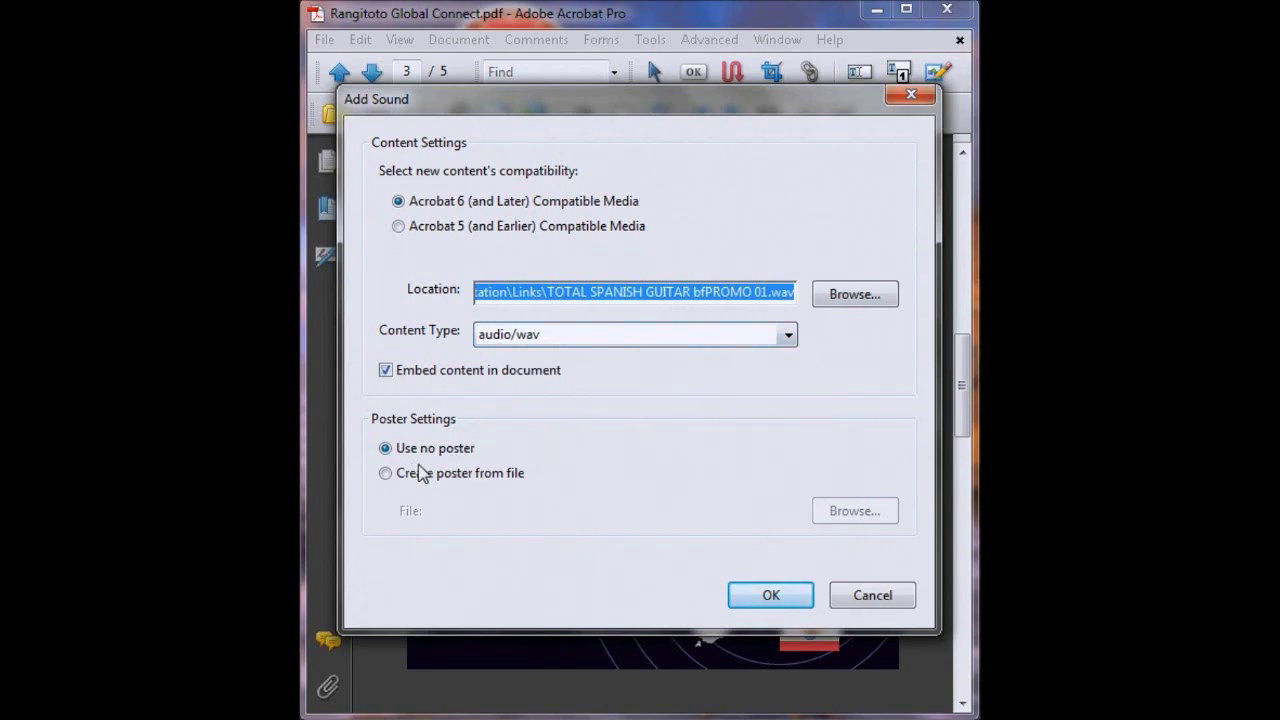
left_click(771, 596)
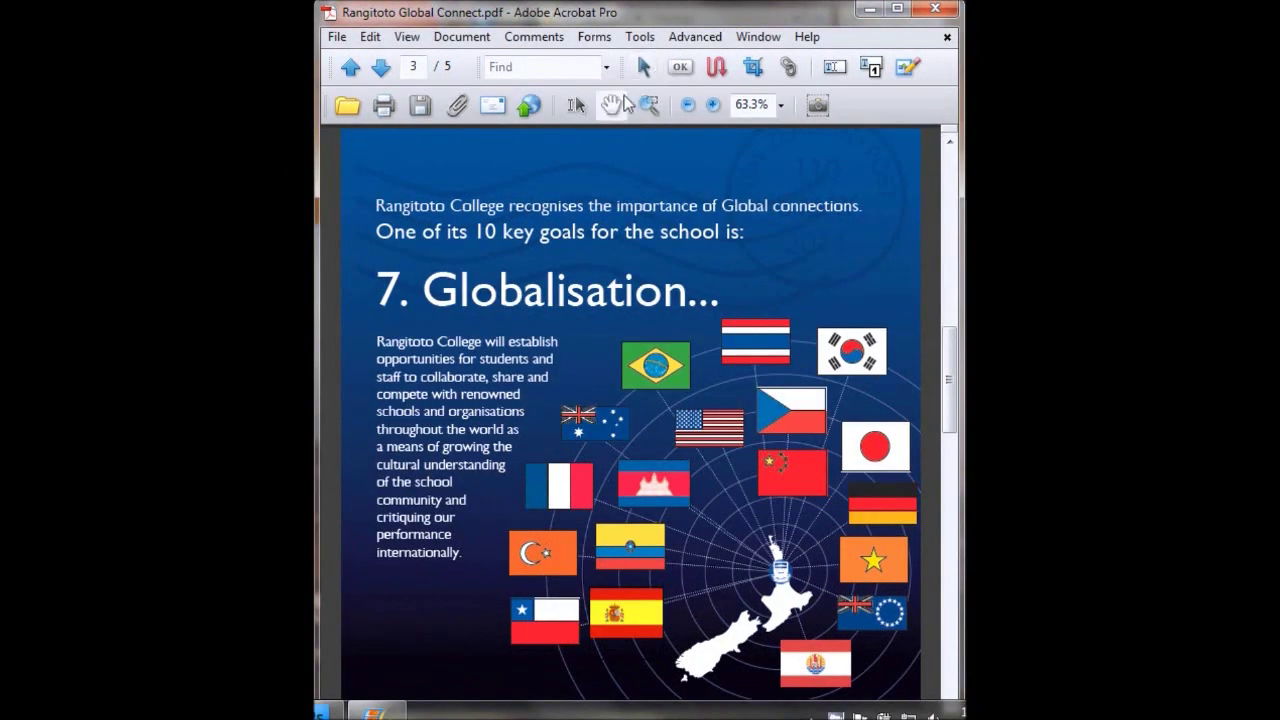
With the Hand tool, click the Spanish flag to hear the guitar sound.
left_click(611, 106)
left_click(621, 632)
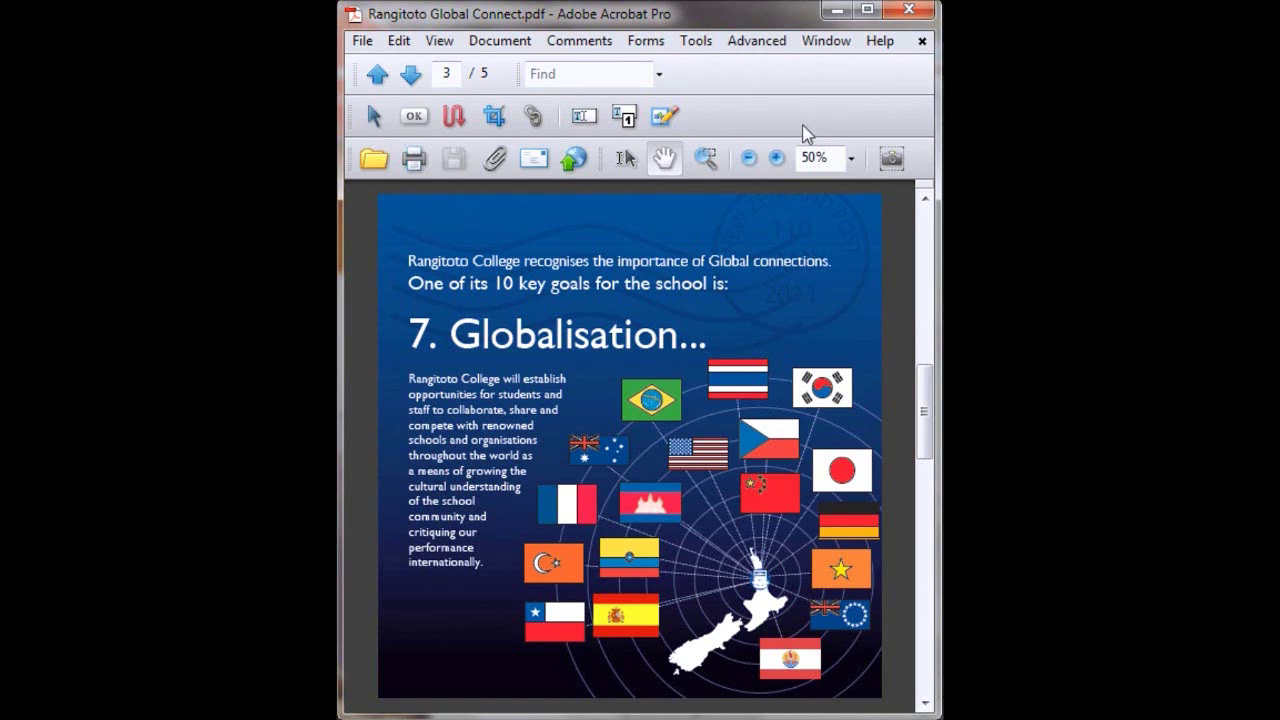
Draw a button field just below the Spanish flag with the Advanced Editing Button tool.
left_click(697, 42)
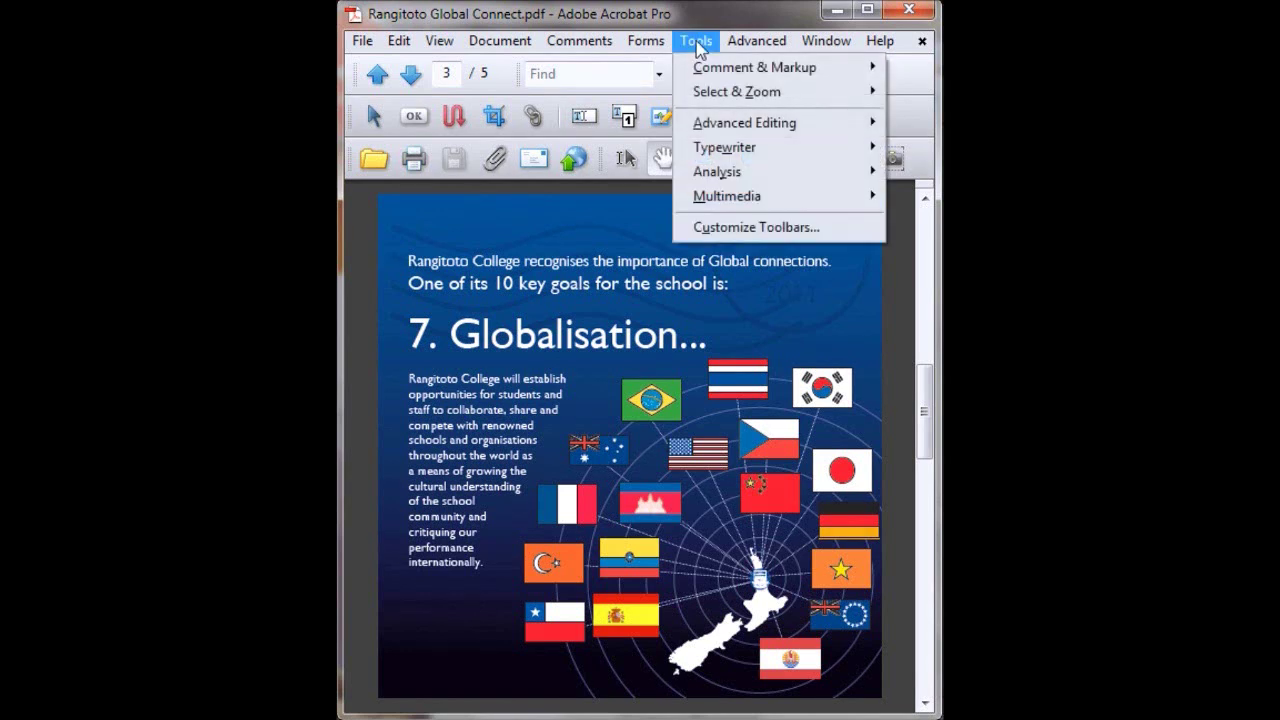
mouse_move(736, 134)
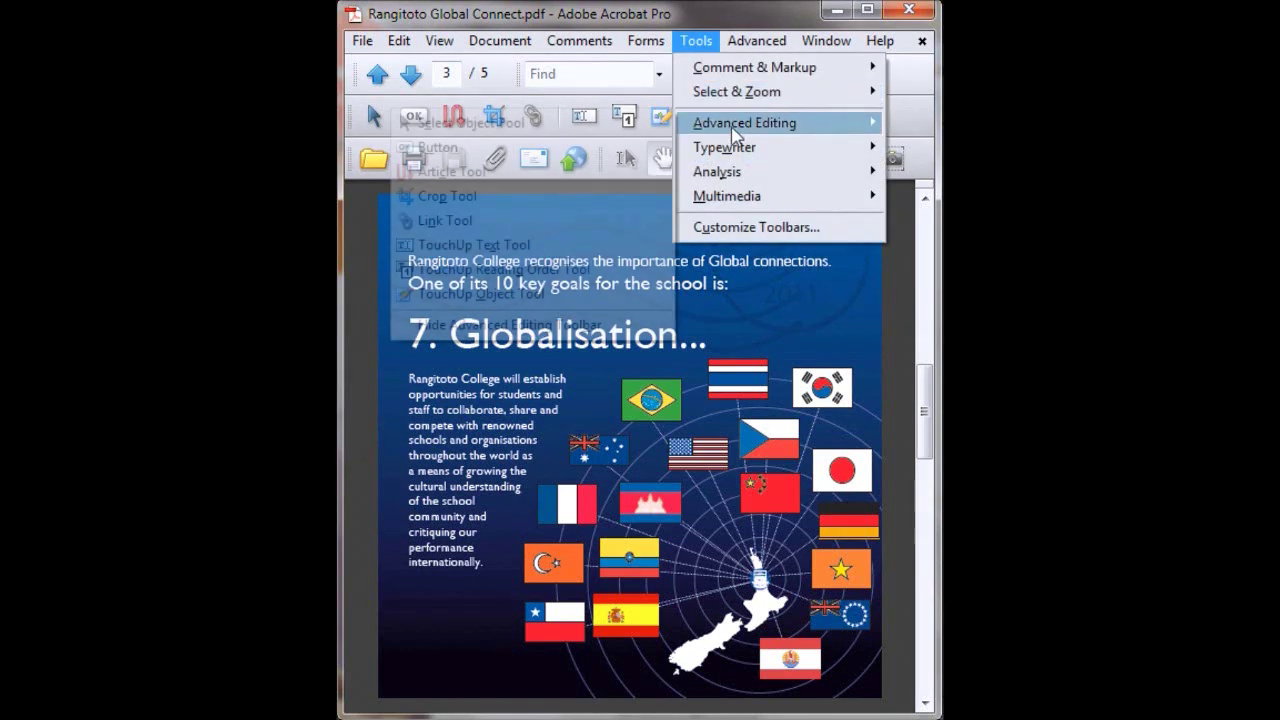
left_click(428, 148)
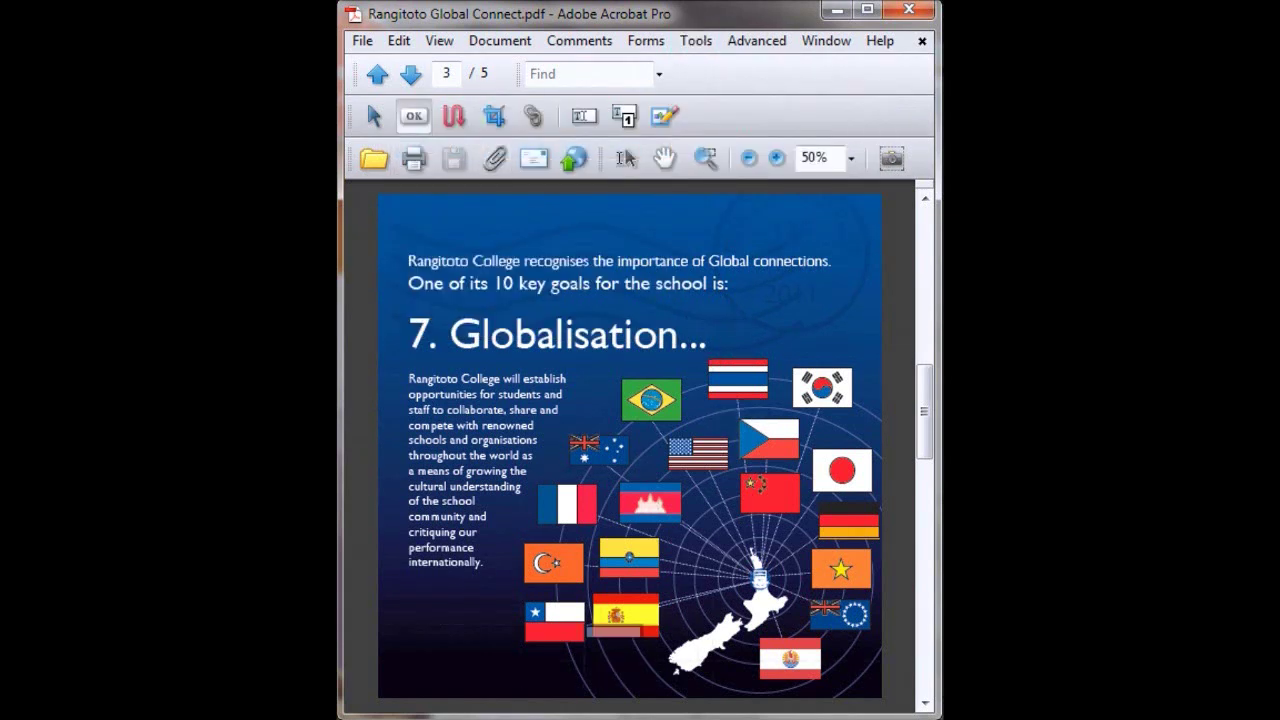
left_click_drag(590, 636, 664, 650)
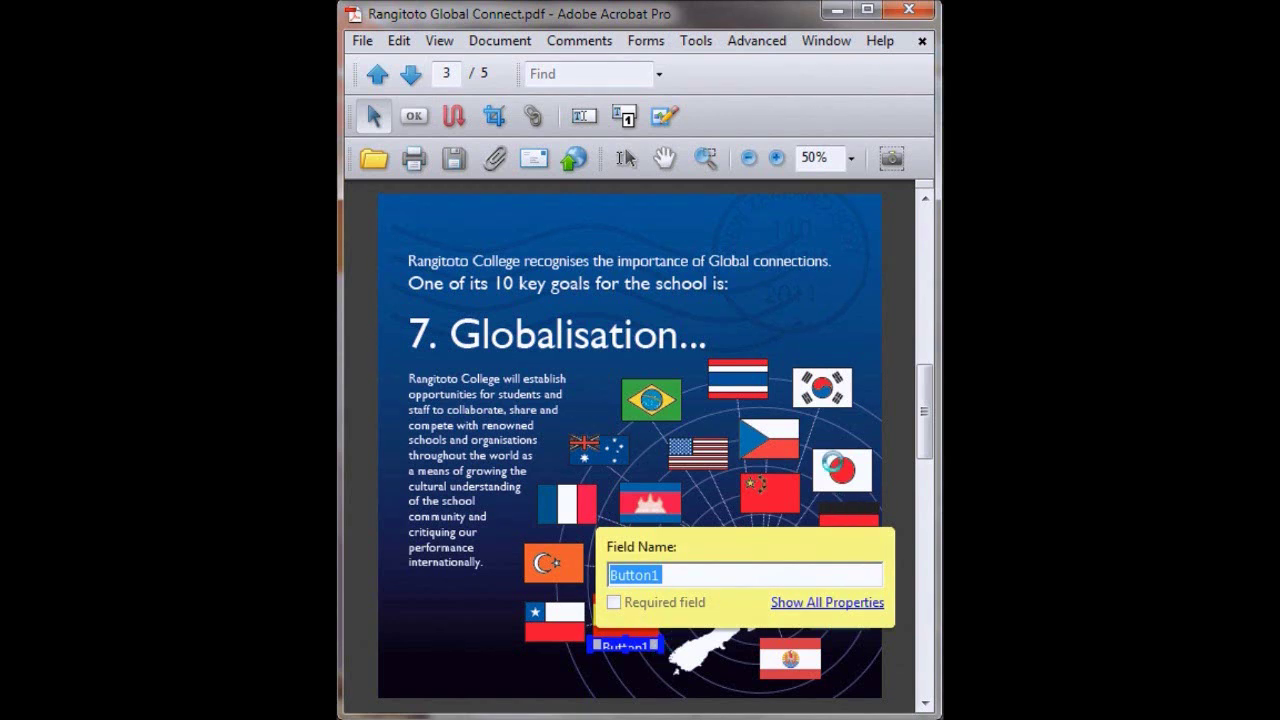
Name the button 'Play Sound' and bring its full Button Properties into view.
type("Play ")
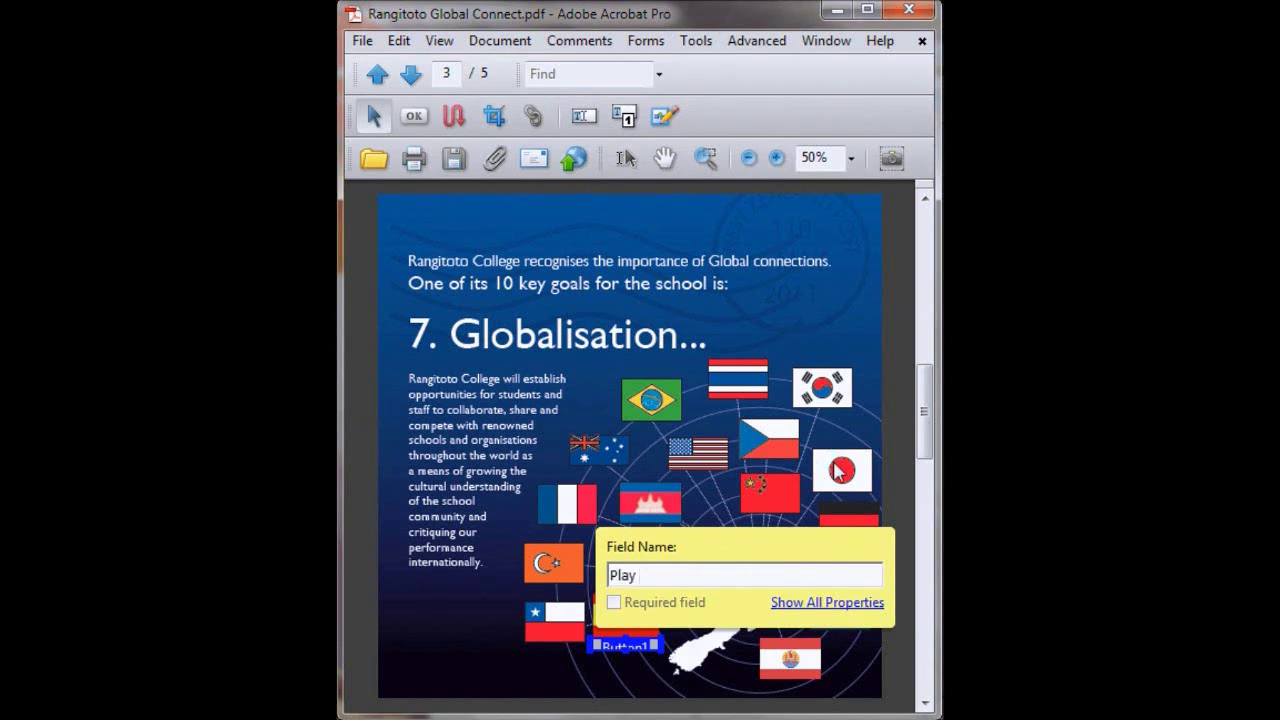
type("Sound")
left_click(815, 604)
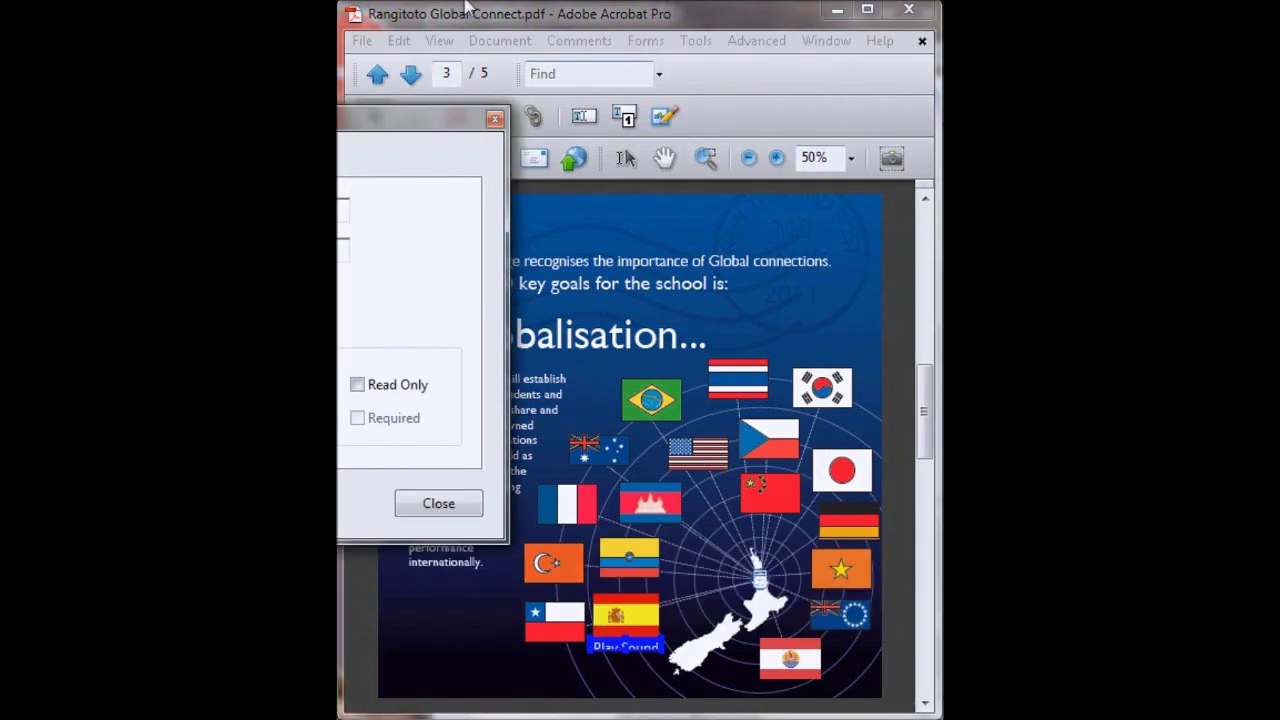
left_click_drag(301, 124, 680, 204)
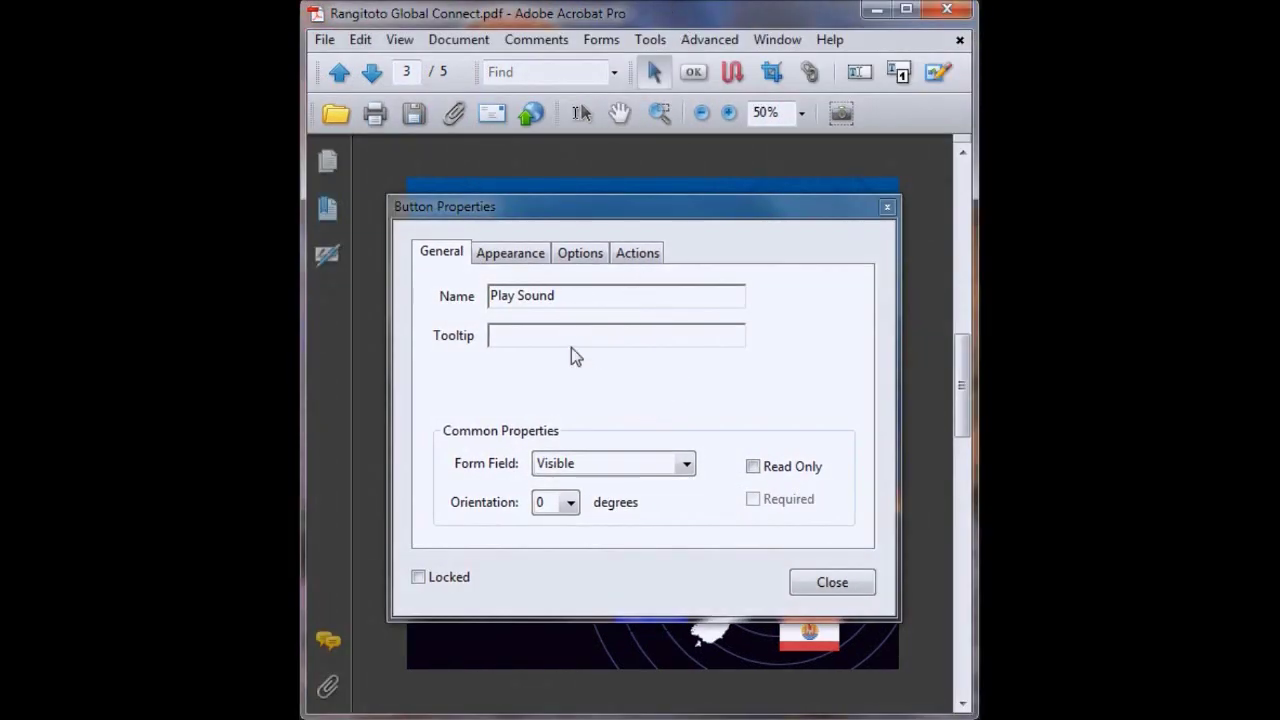
Make the button borderless with no fill colour on the Appearance tab.
left_click(517, 250)
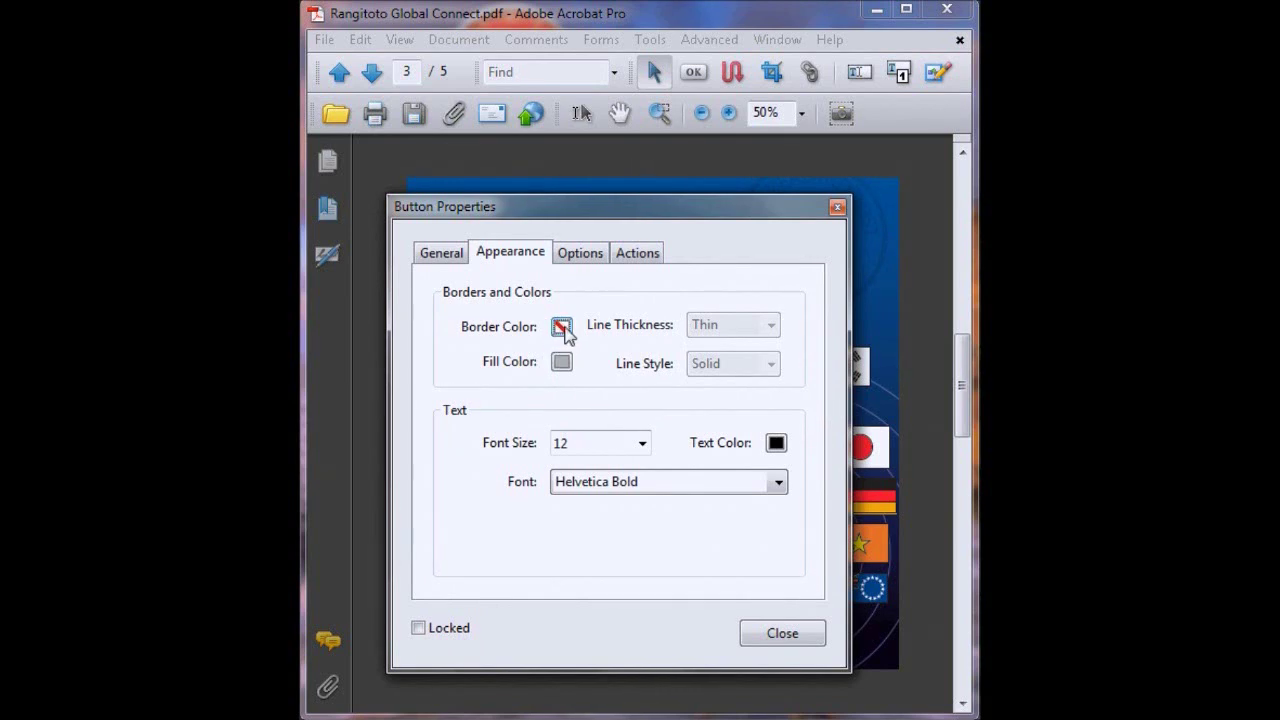
left_click(564, 330)
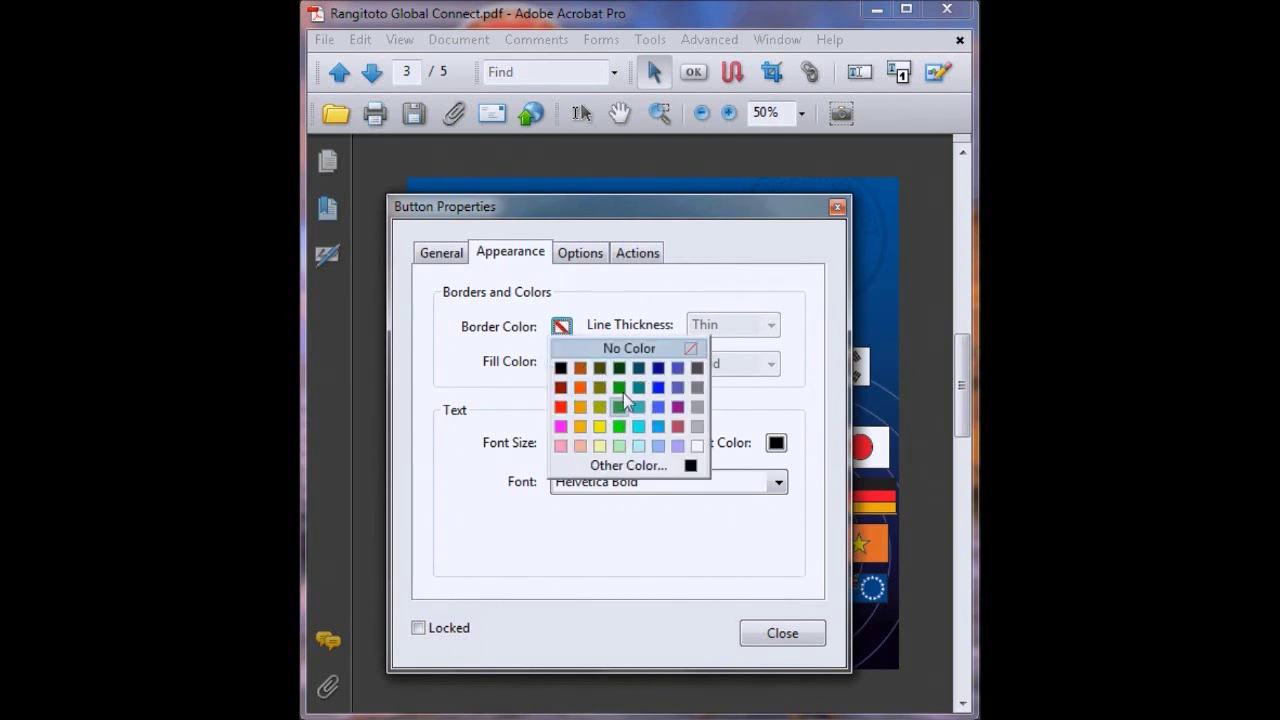
left_click(563, 330)
left_click(561, 362)
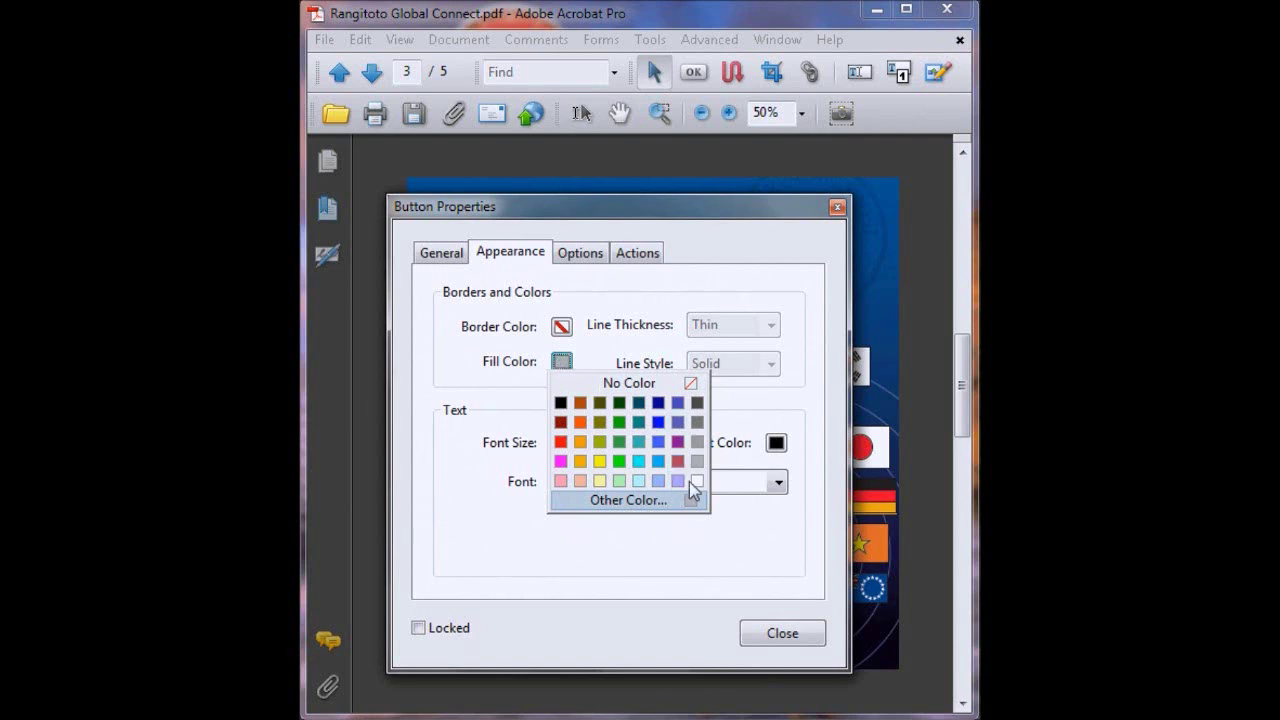
left_click(610, 382)
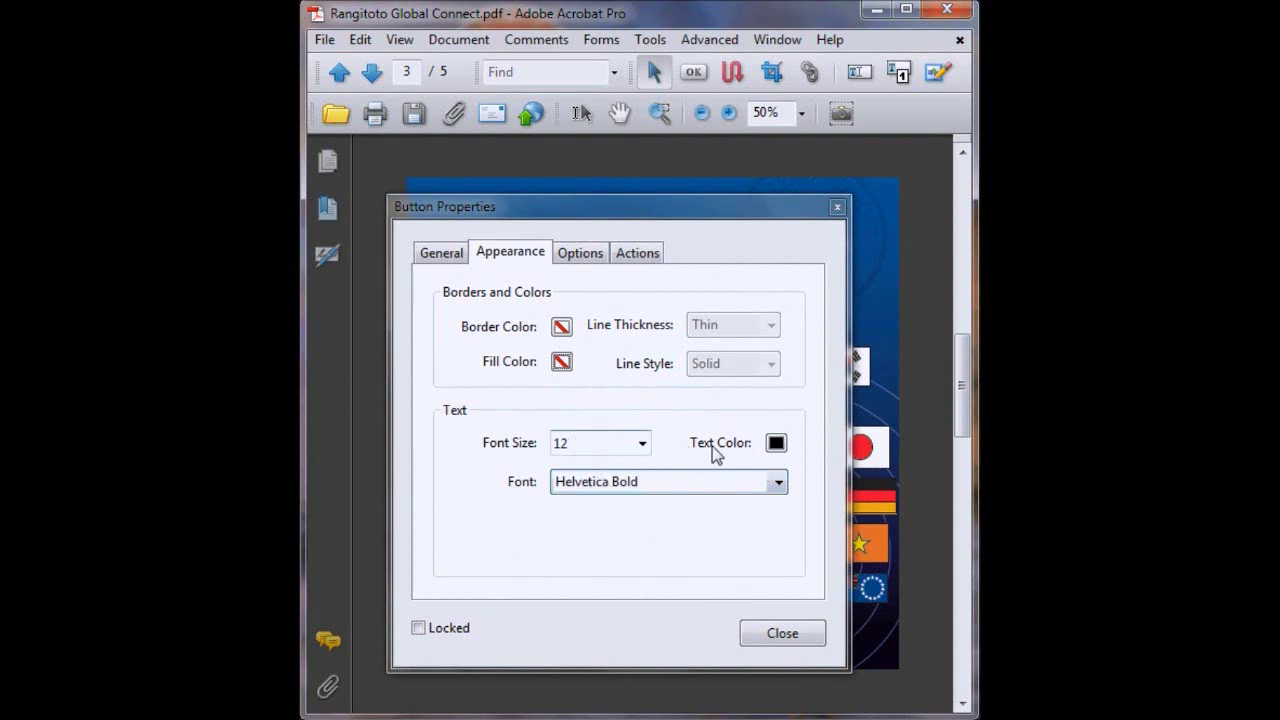
Set the label text to 10 point in white.
left_click(641, 443)
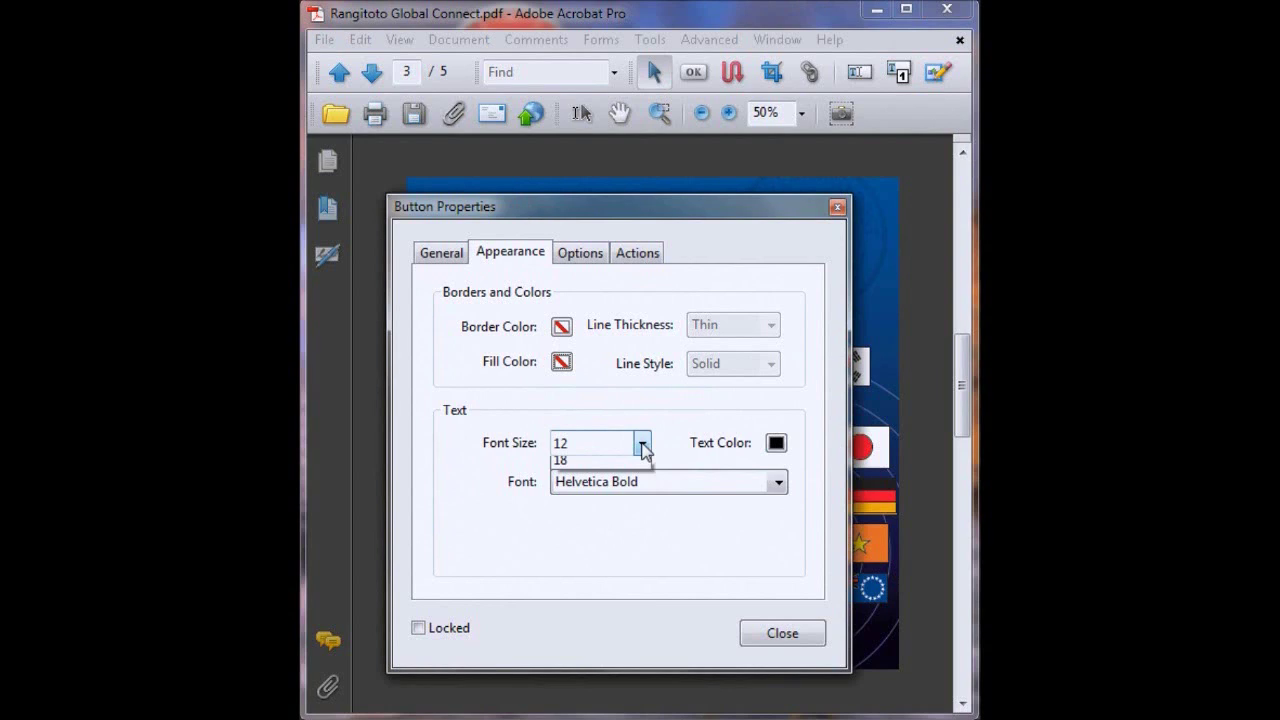
left_click(584, 544)
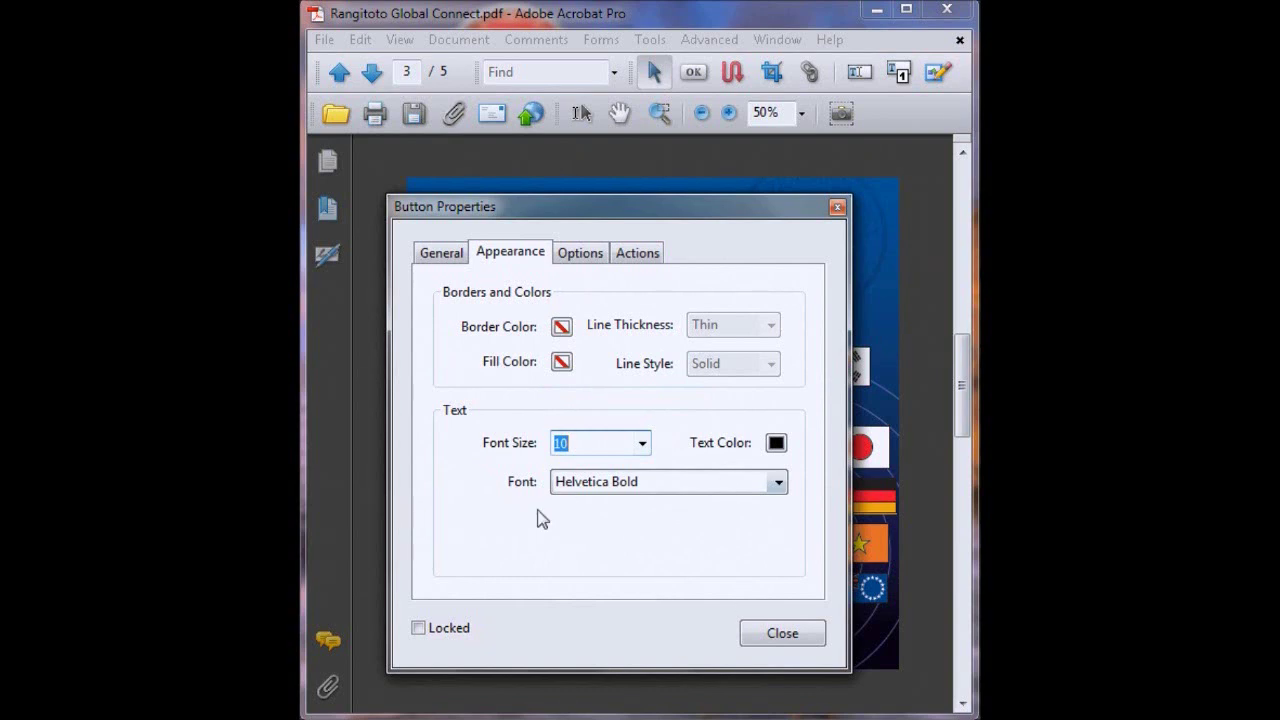
left_click(776, 443)
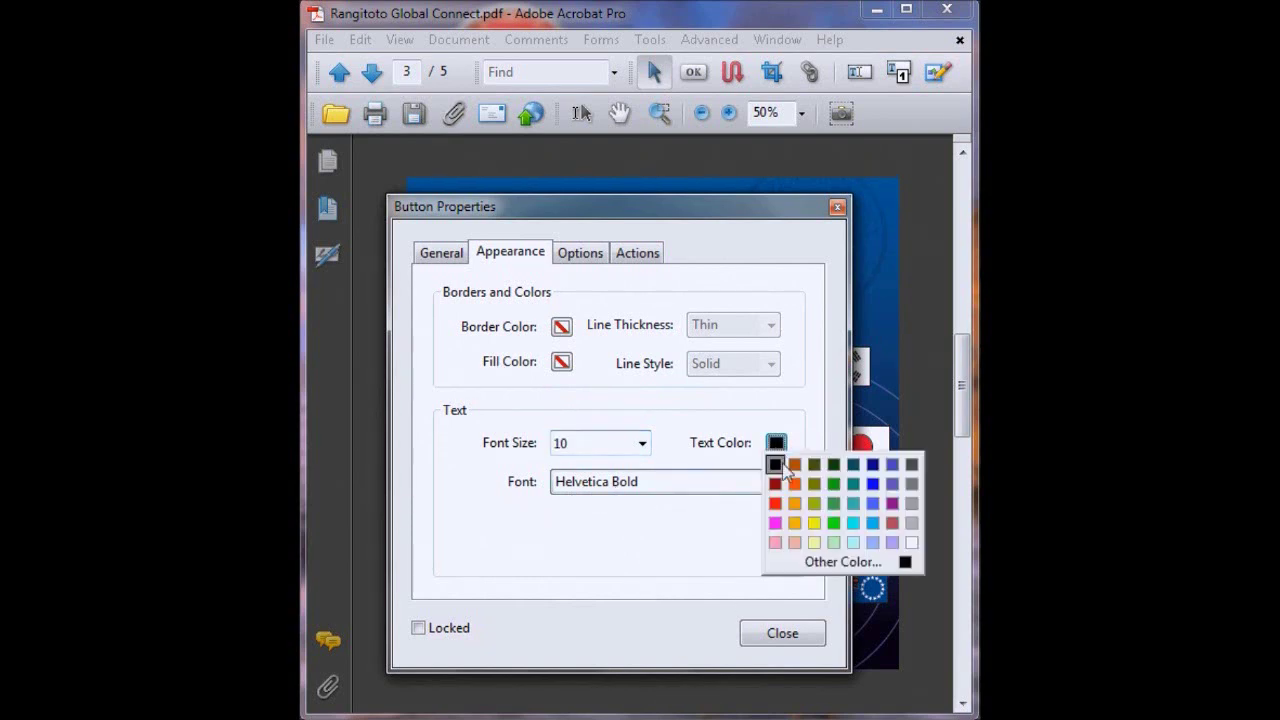
left_click(904, 532)
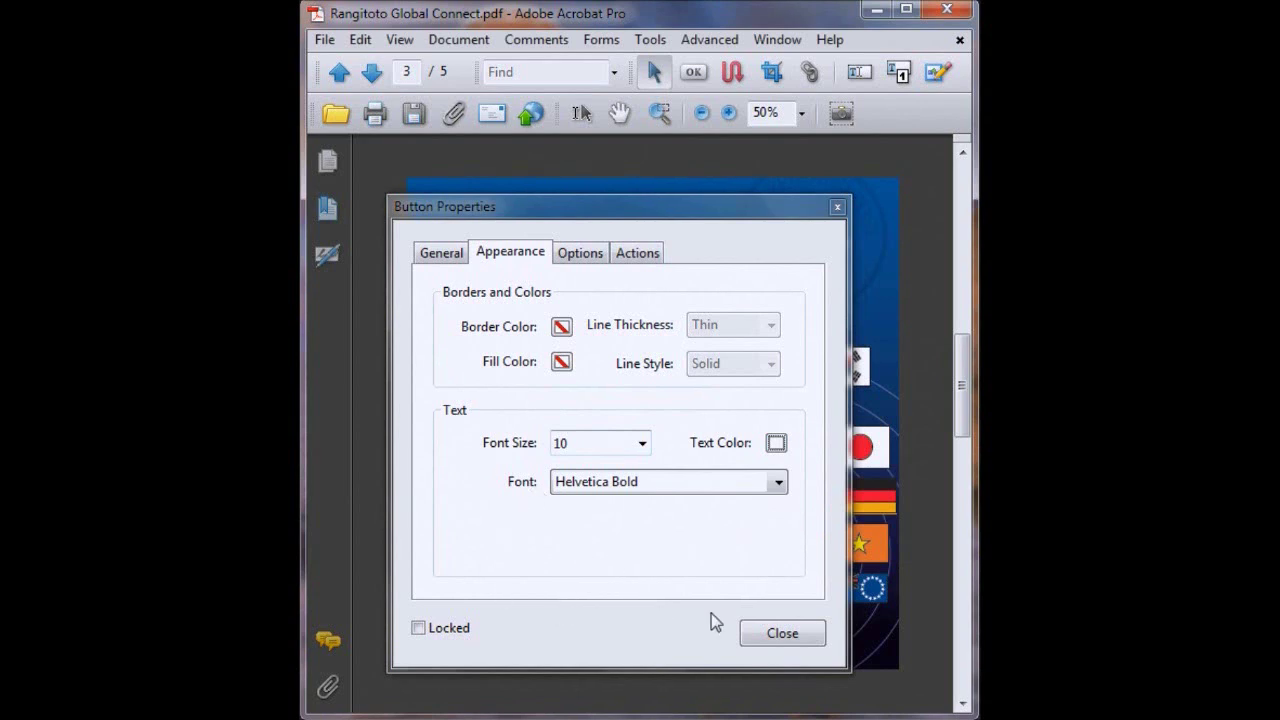
On the Options tab, keep the 'Label only' layout and enter 'Play Sound' as the label.
left_click(580, 254)
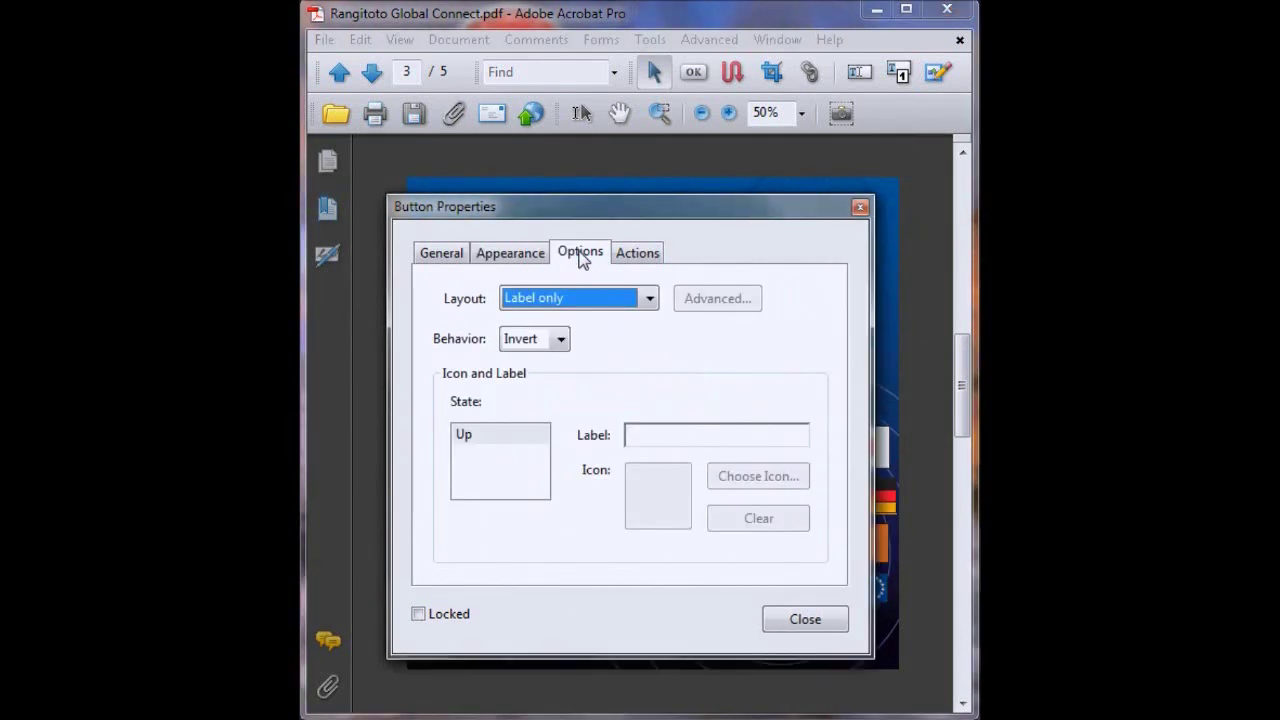
left_click(650, 300)
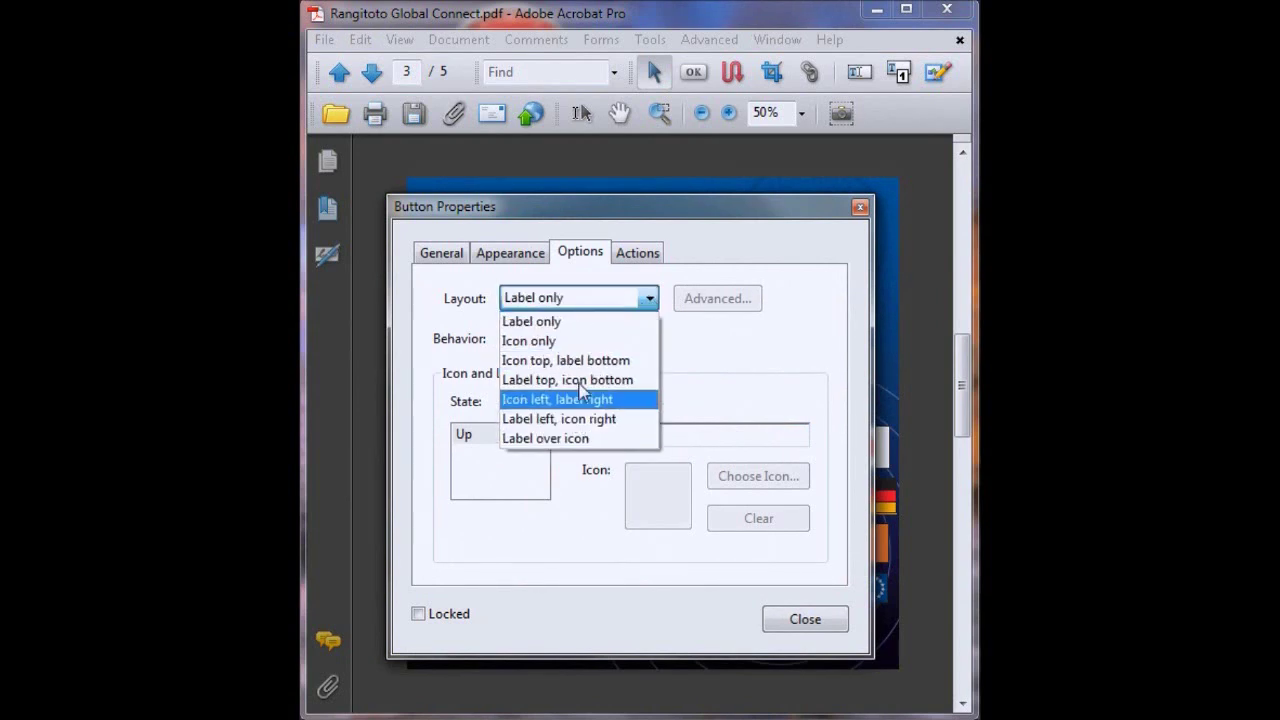
left_click(650, 300)
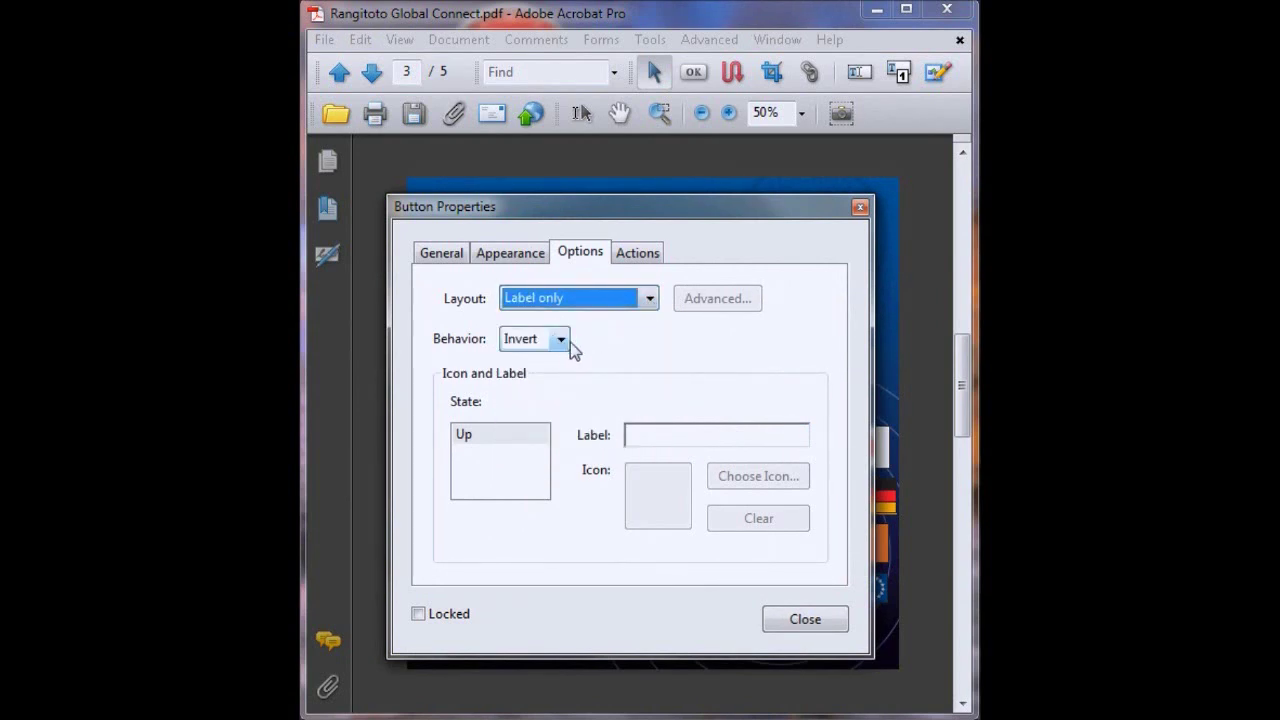
left_click(650, 300)
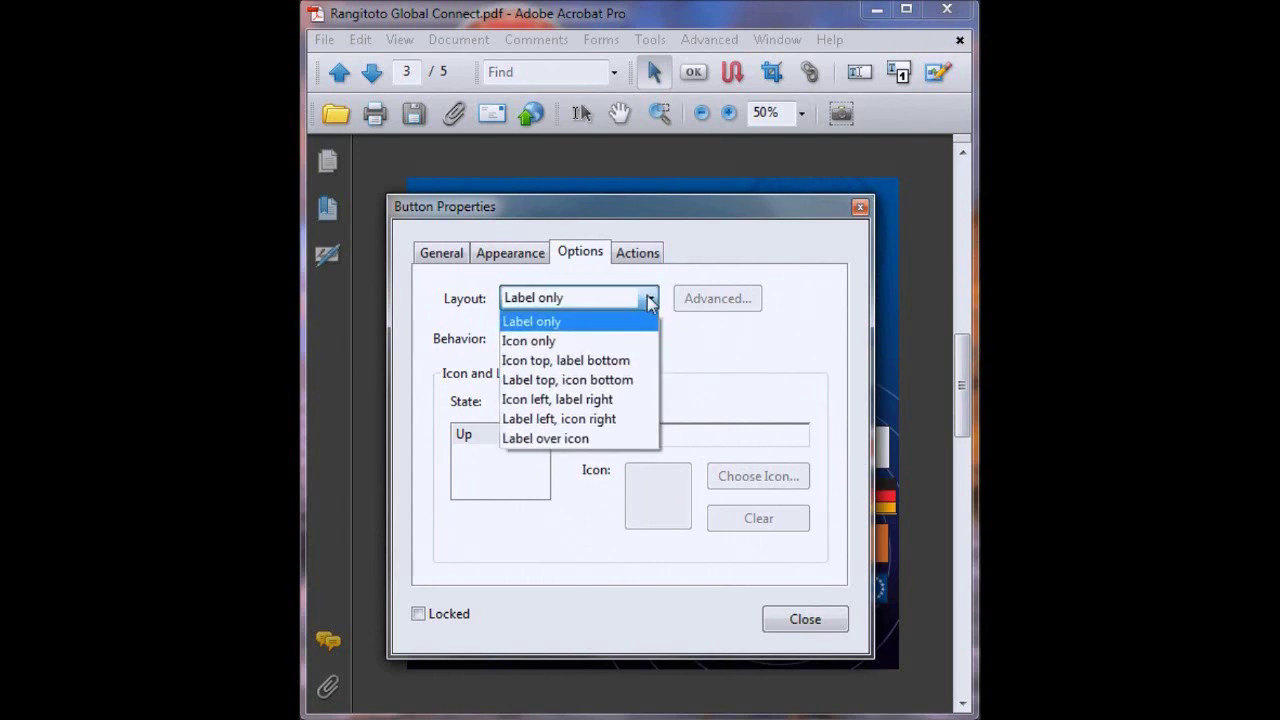
left_click(650, 300)
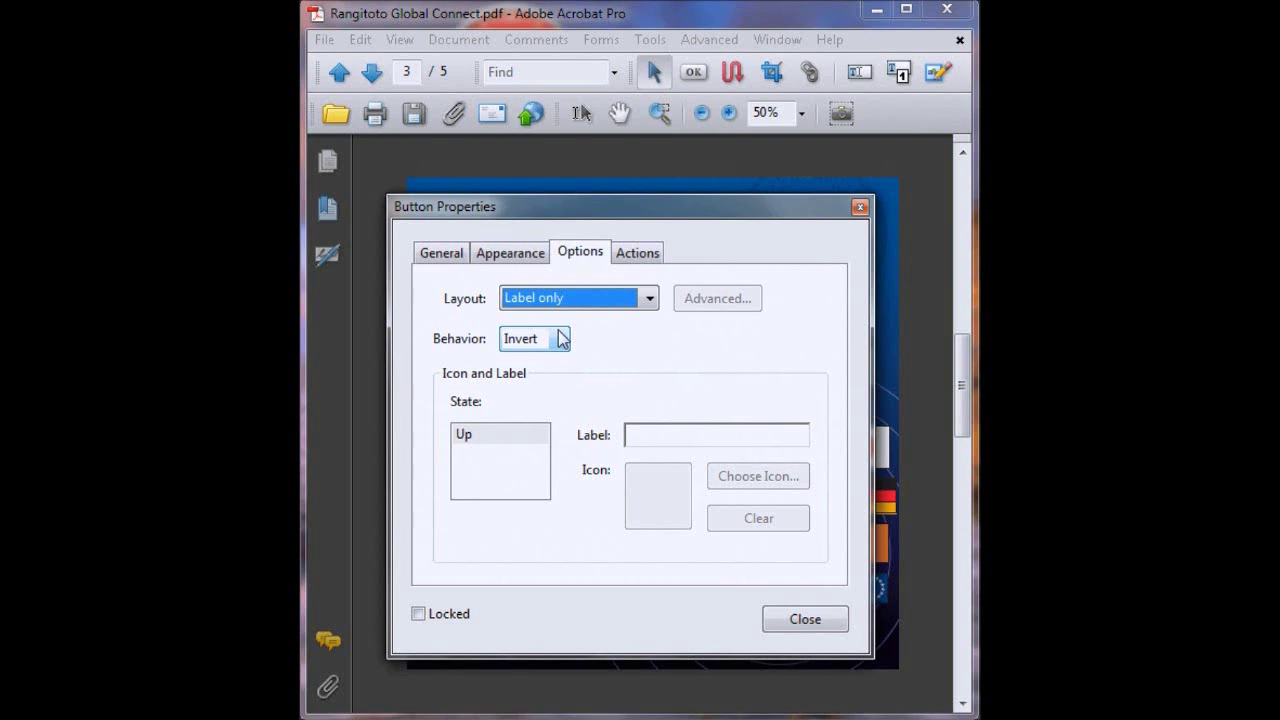
left_click(640, 437)
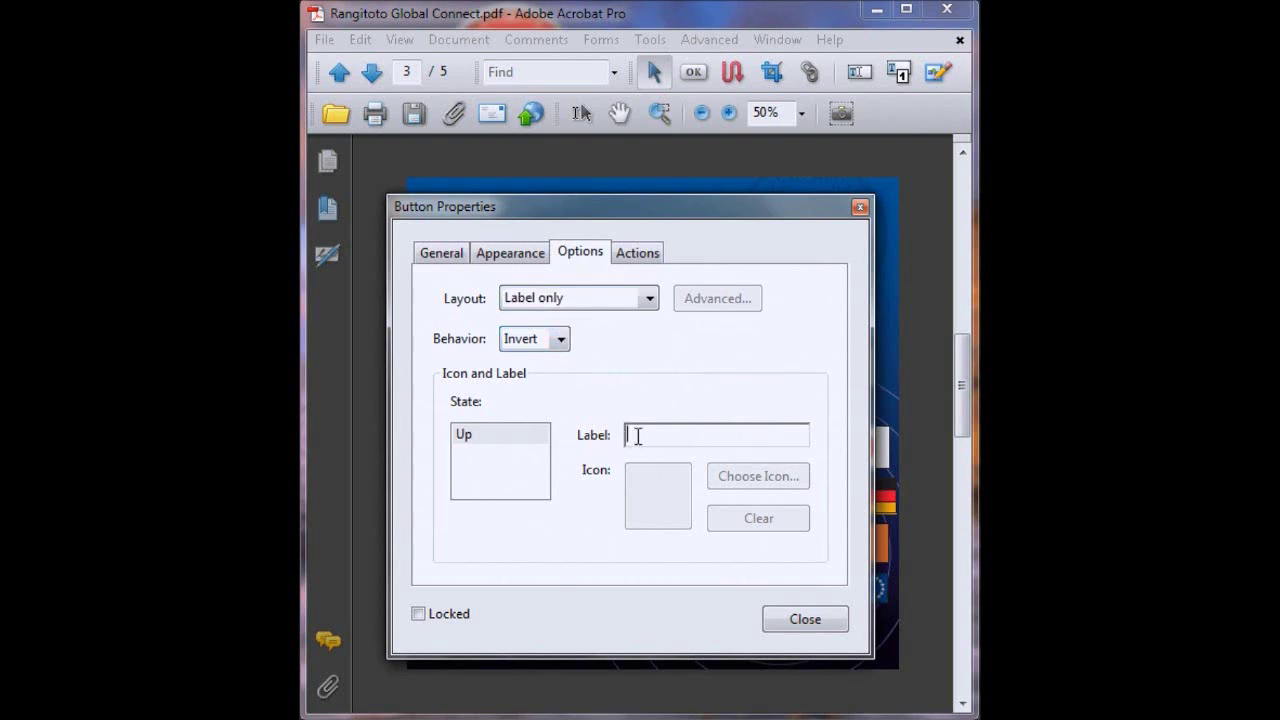
type("Play Sound")
On the Actions tab, keep the Mouse Up trigger and select Play Media (Acrobat 6 and Later Compatible).
left_click(648, 258)
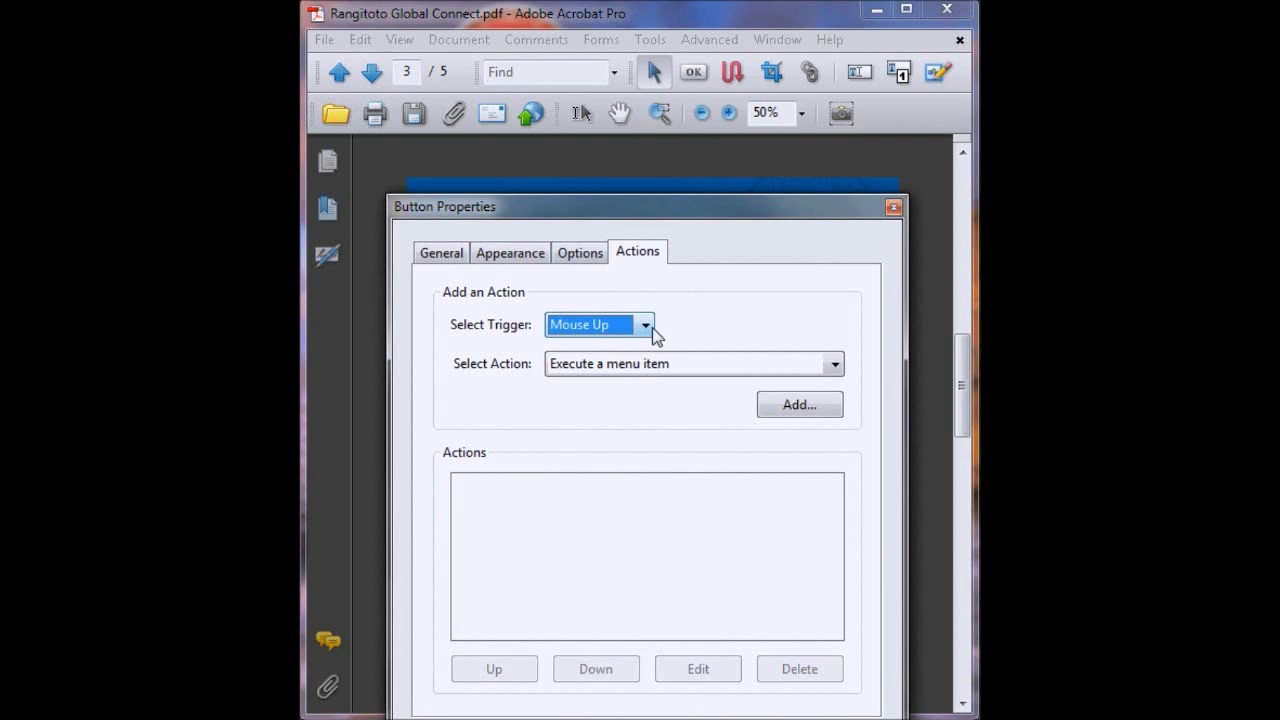
left_click(645, 326)
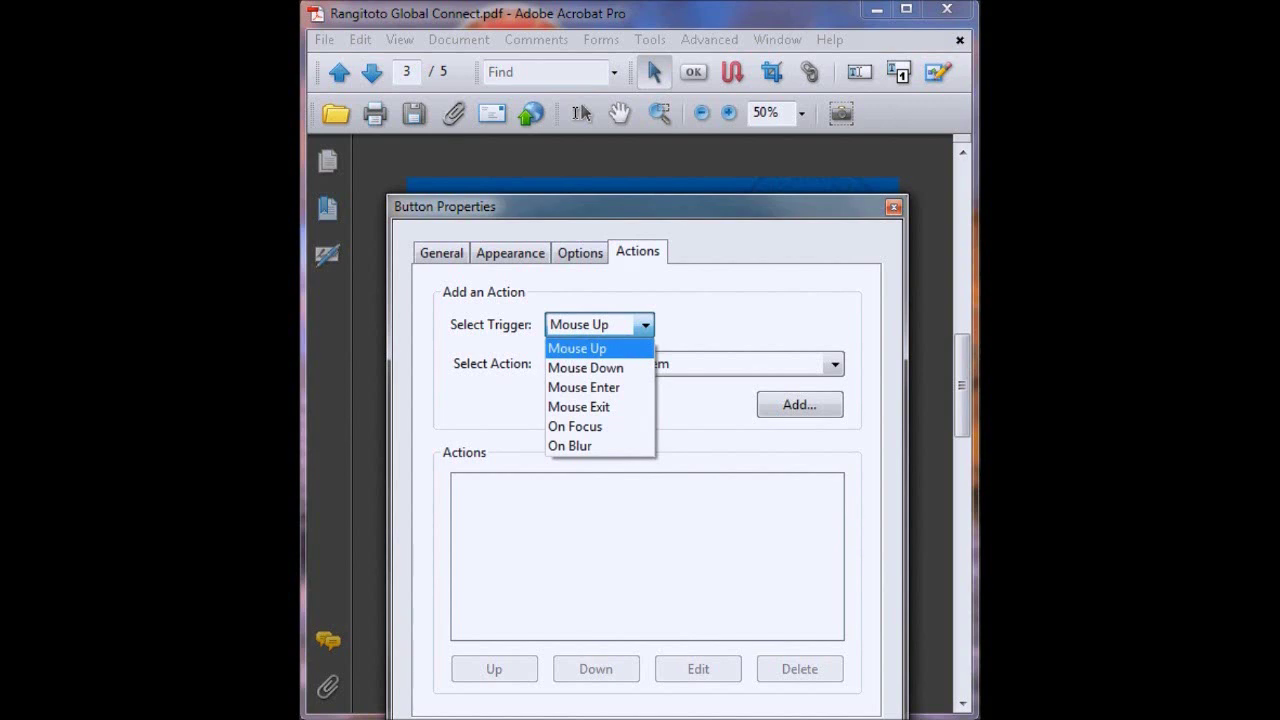
left_click(577, 348)
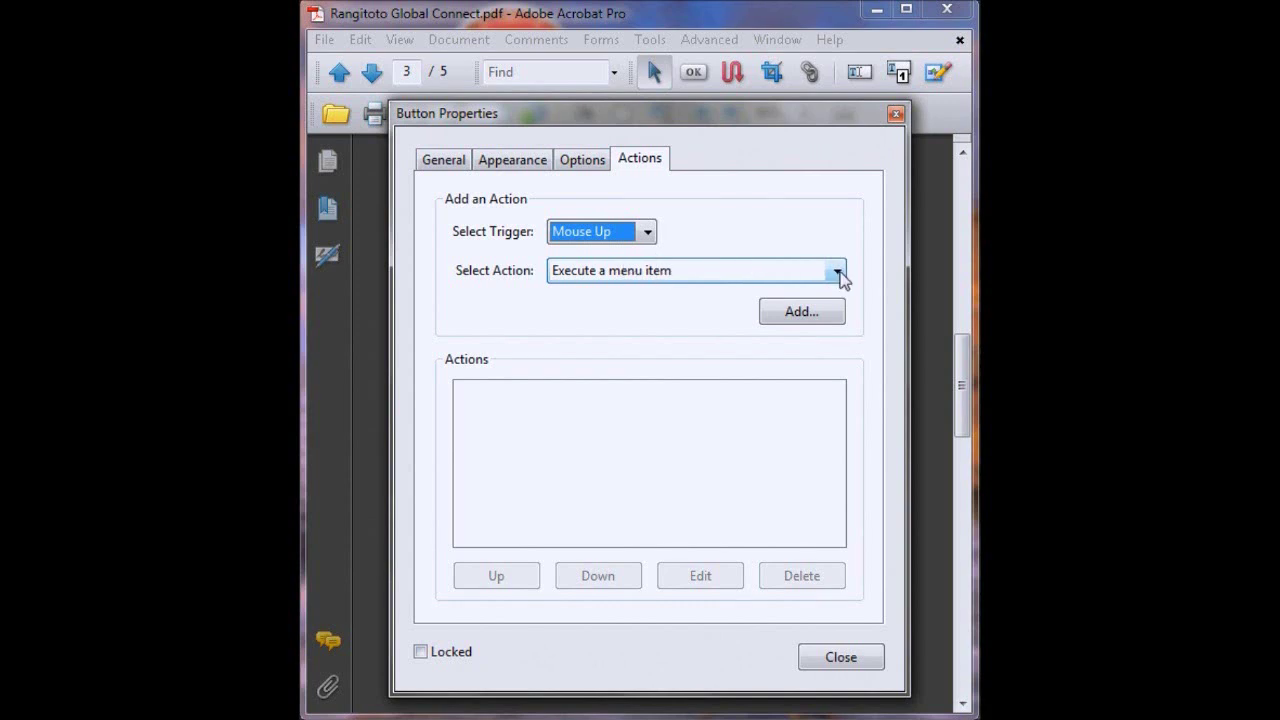
left_click(836, 272)
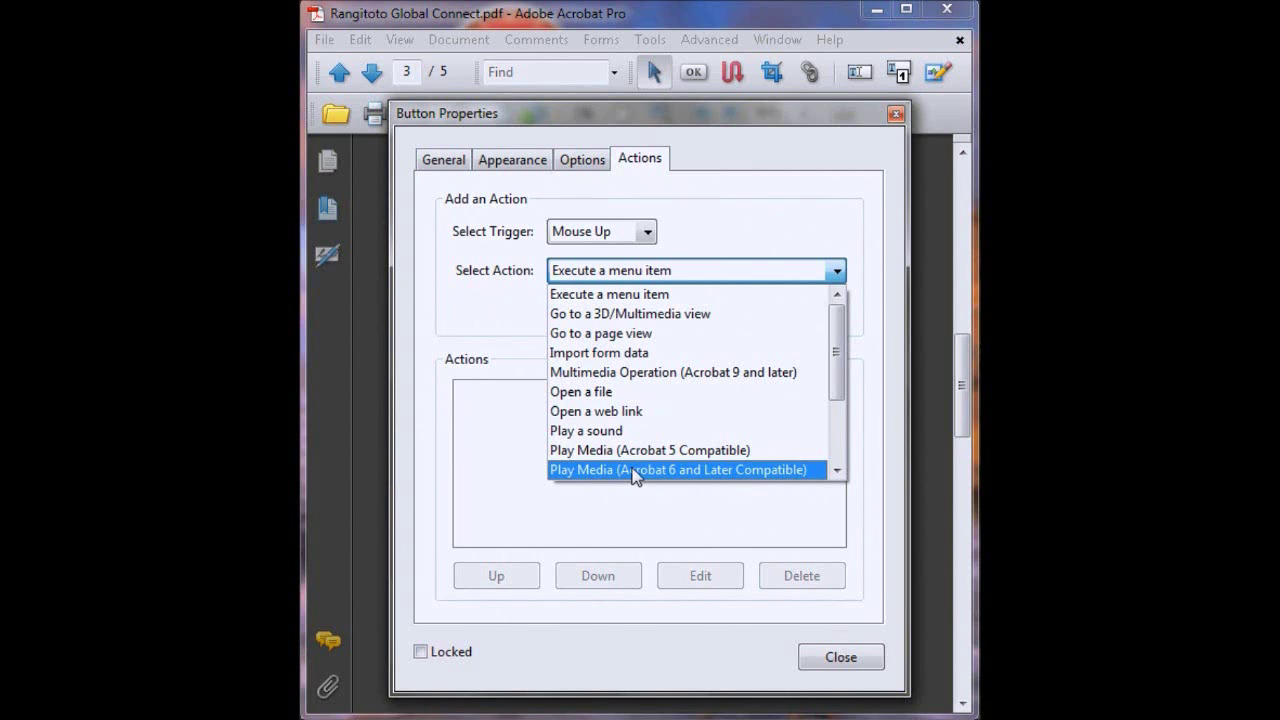
scroll(680, 440, "down", 1)
left_click(713, 410)
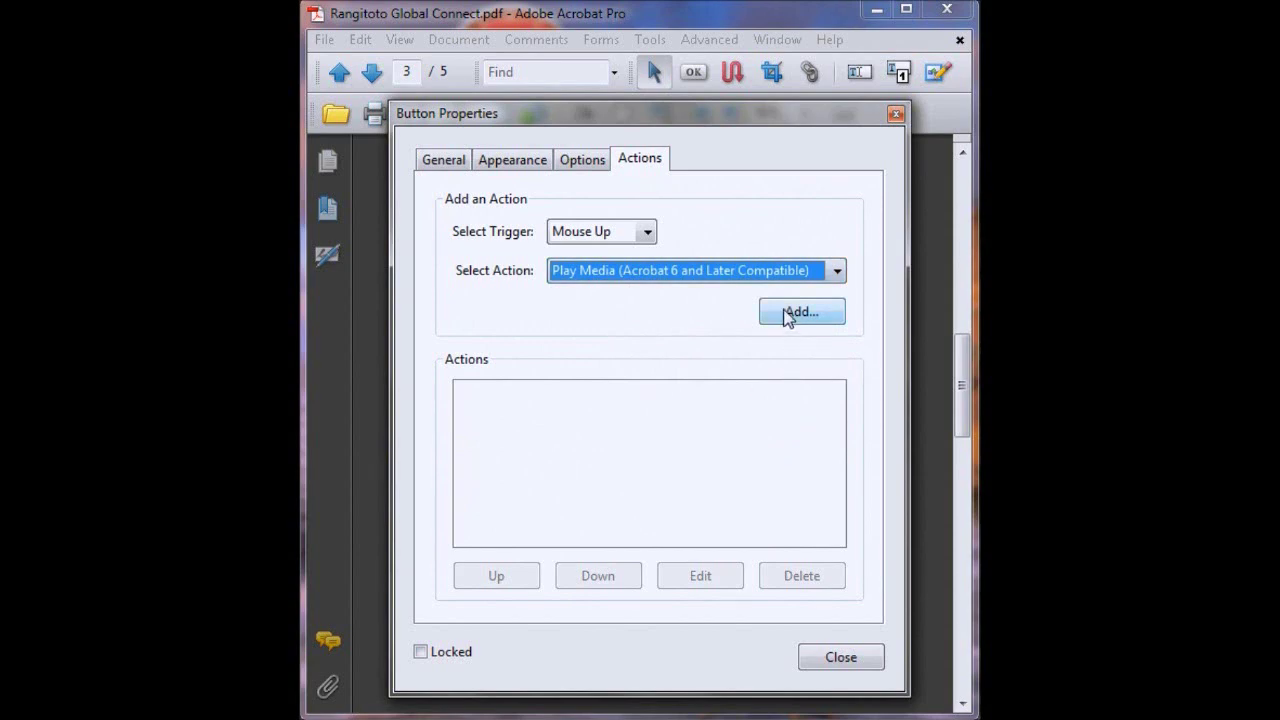
Add the action linked to the TOTAL SPANISH GUITAR bfPROMO 01.wav annotation on Page 3, then close Button Properties.
left_click(786, 316)
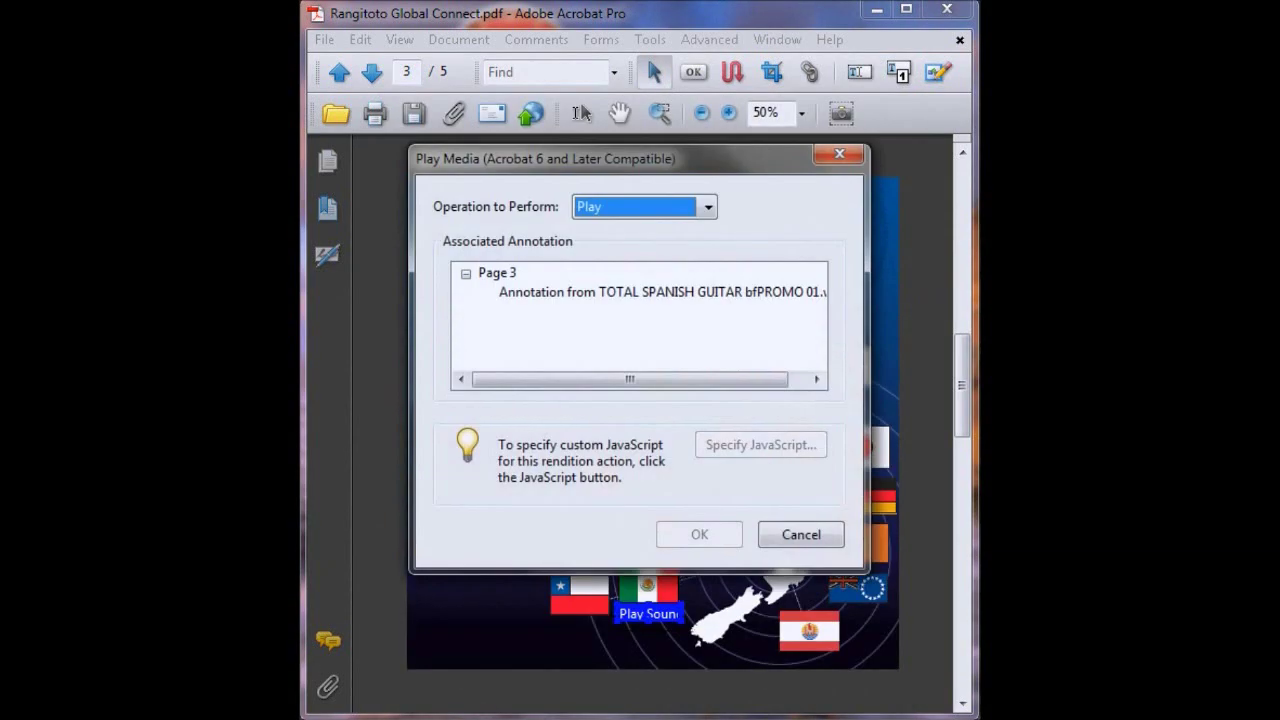
left_click(522, 300)
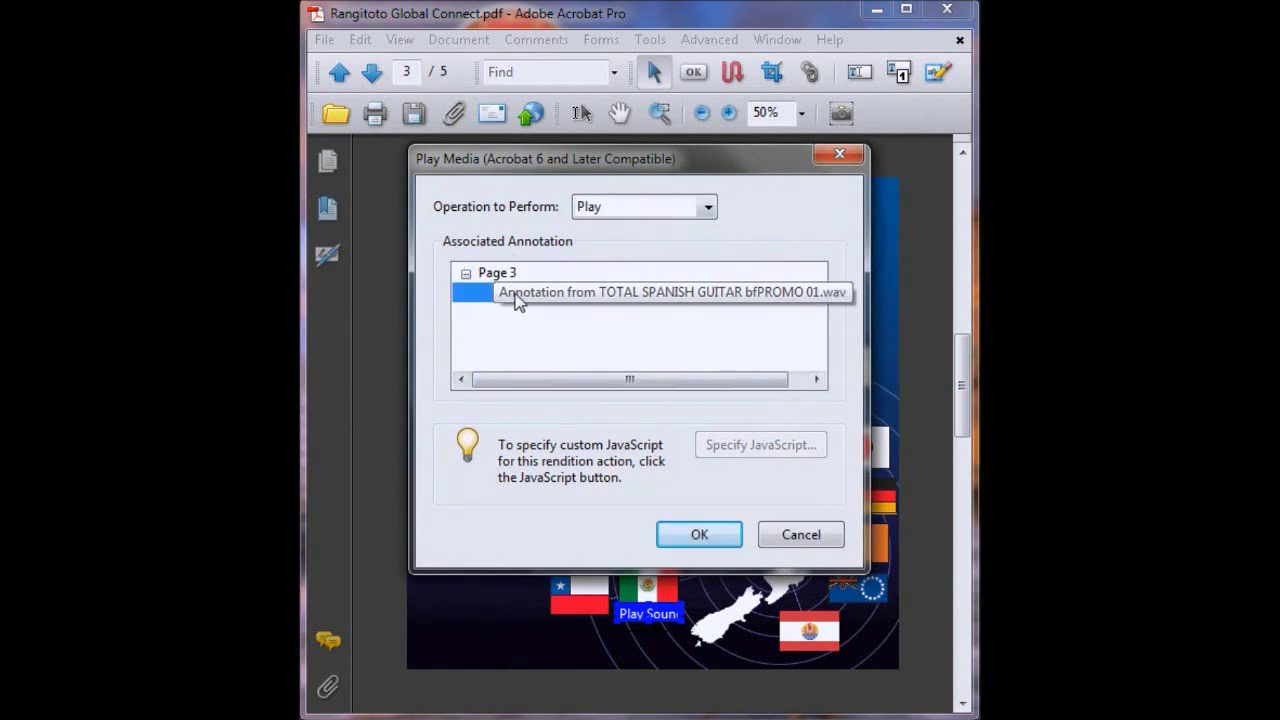
left_click(698, 536)
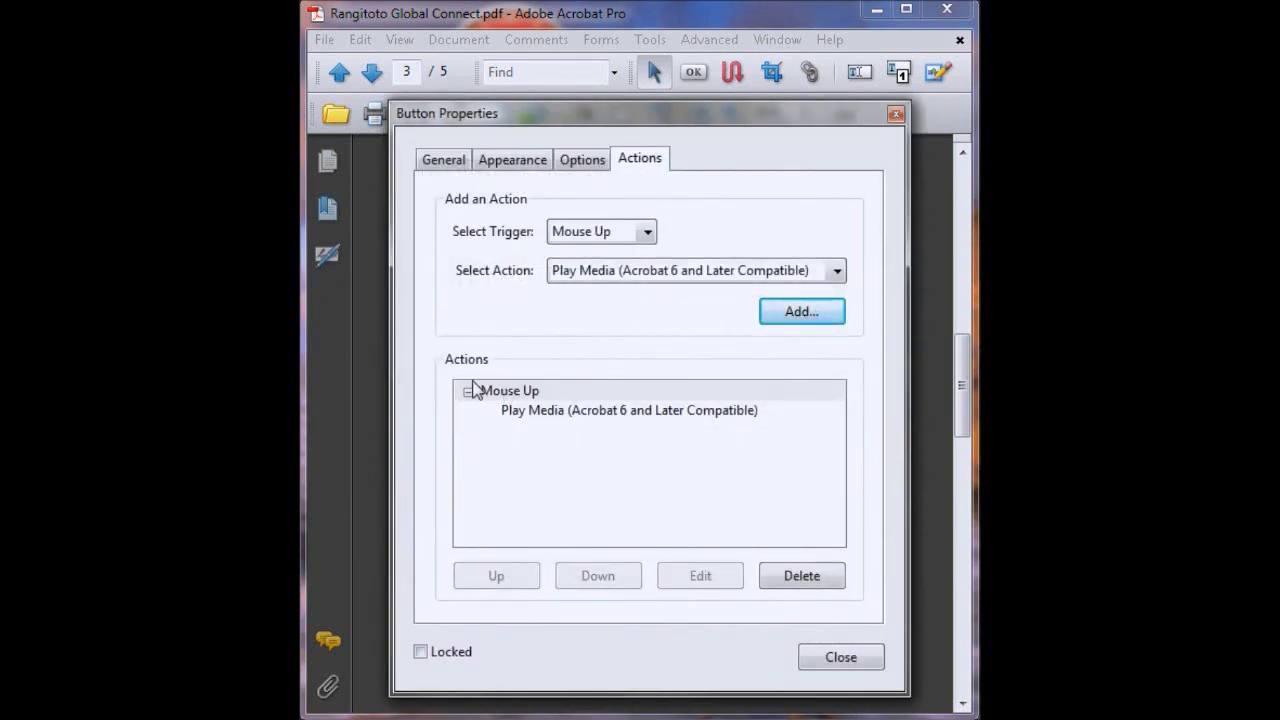
left_click(823, 662)
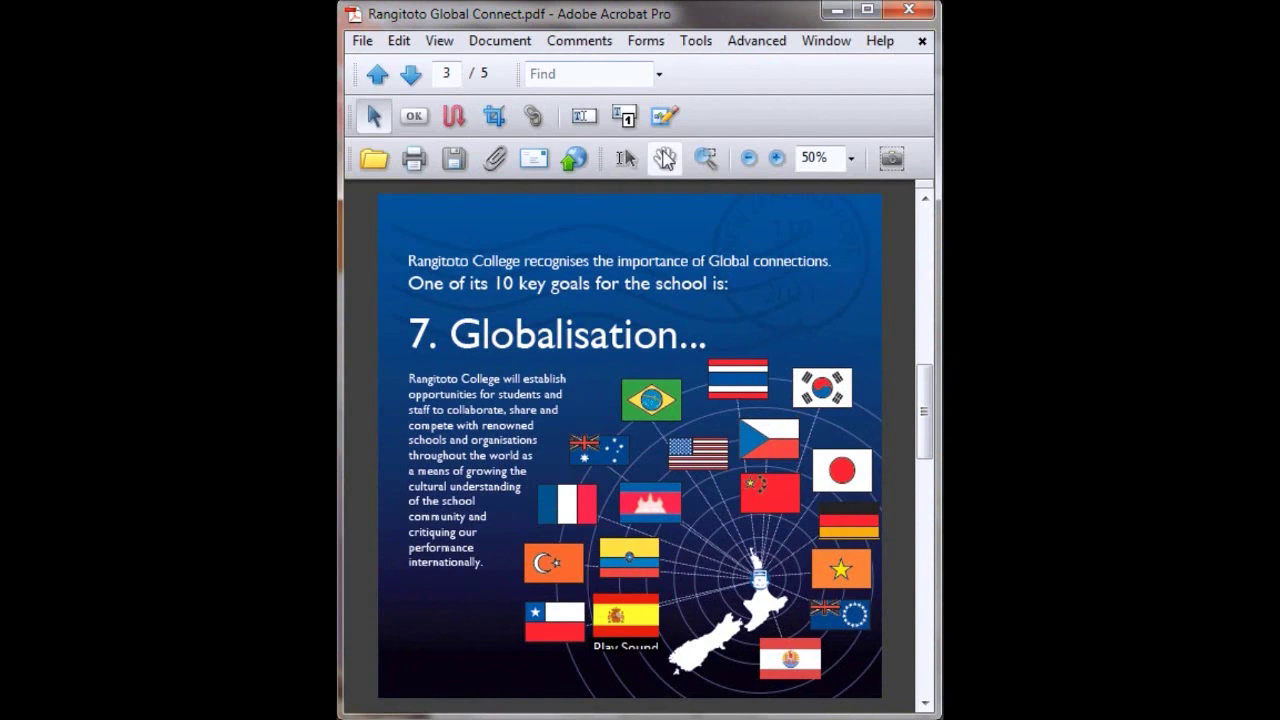
With the Hand tool, click the white Play Sound button to test the guitar sound.
left_click(665, 158)
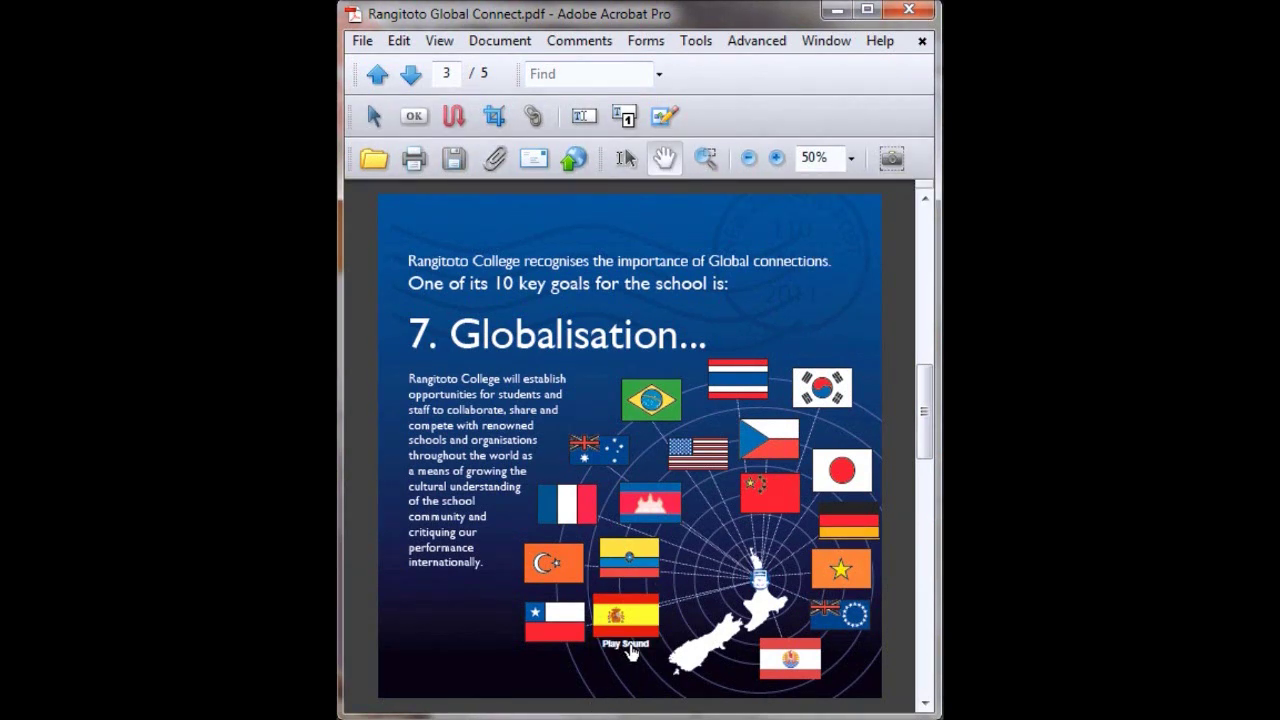
left_click(631, 650)
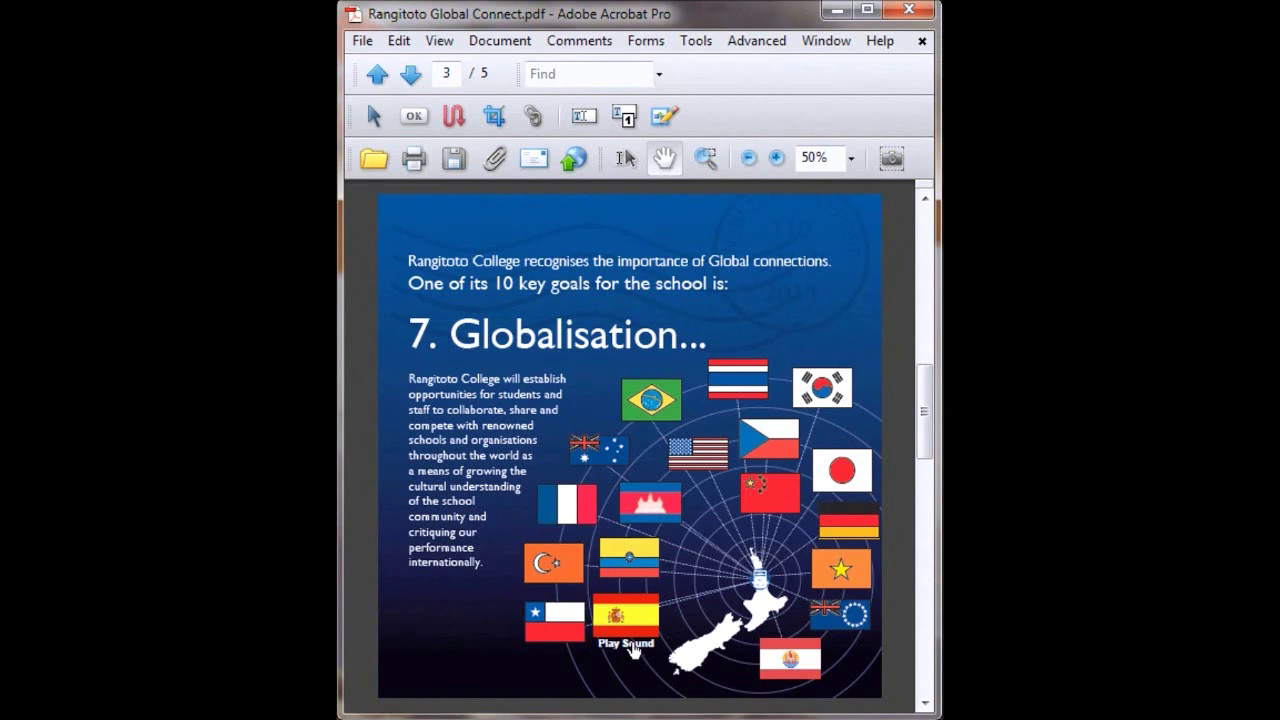